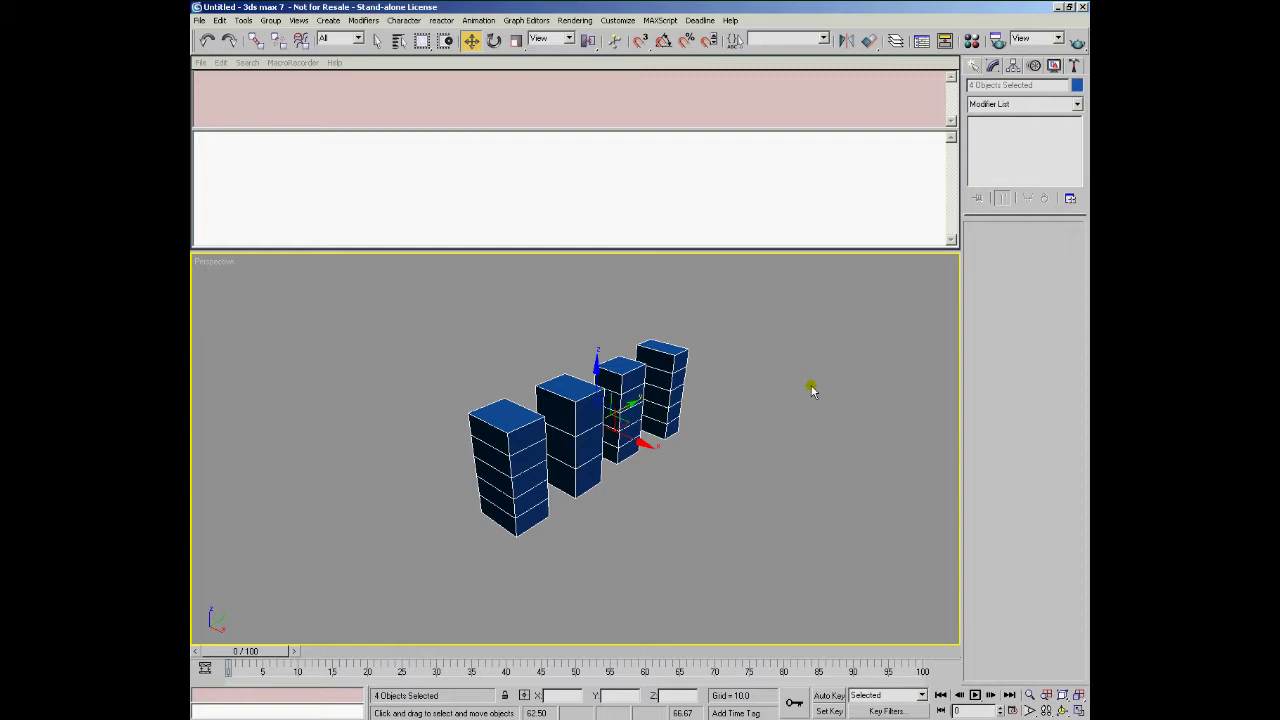
# - Create a box about 59 long, 63 wide and 243 high with three height segments
pyautogui.click(974, 65)
pyautogui.click(985, 157)
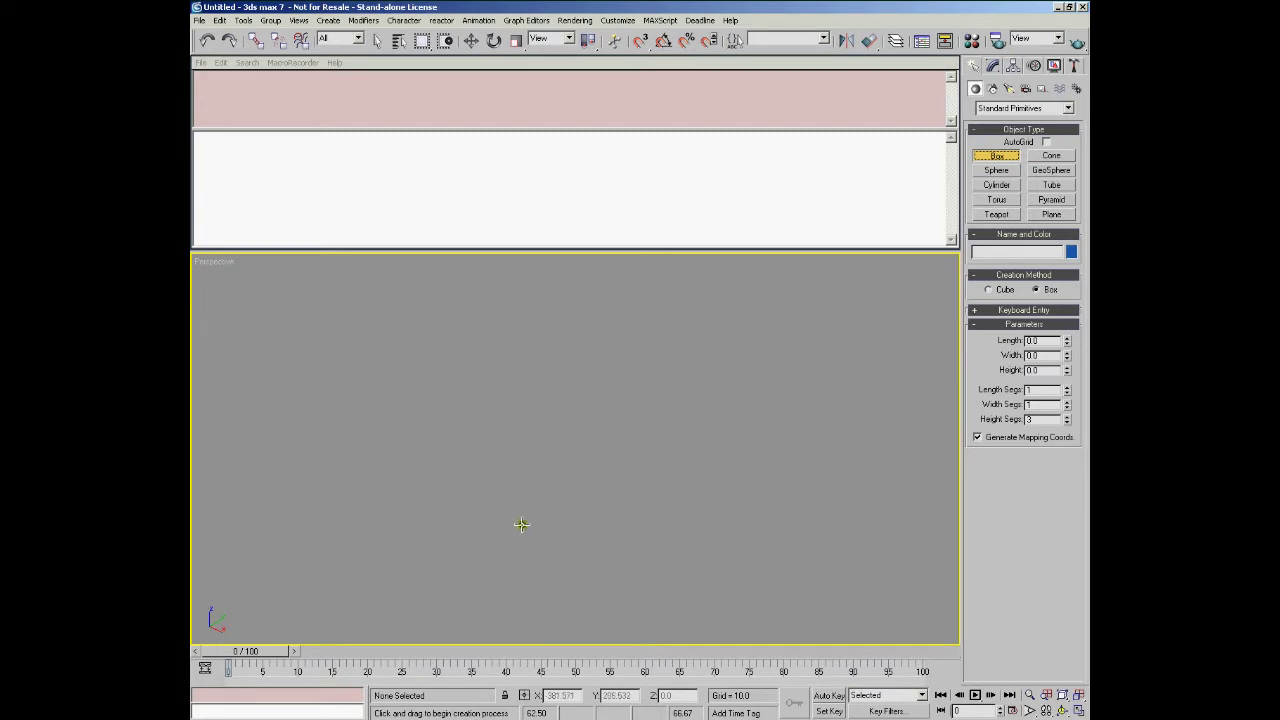
pyautogui.moveTo(532, 536); pyautogui.dragTo(533, 569)
pyautogui.click(549, 441)
pyautogui.press('w')
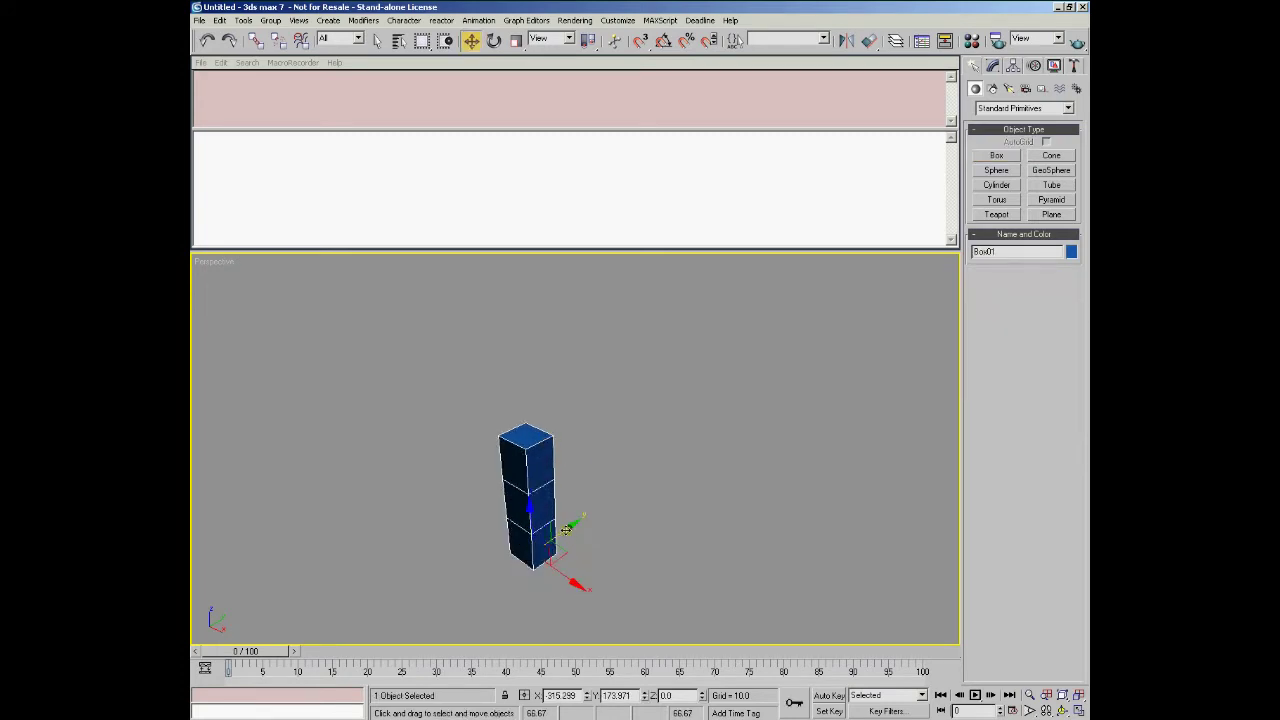
# - Clone the box along Y into nine evenly spaced independent copies to form a row
pyautogui.keyDown('shift'); pyautogui.moveTo(566, 528); pyautogui.dragTo(601, 501); pyautogui.keyUp('shift')
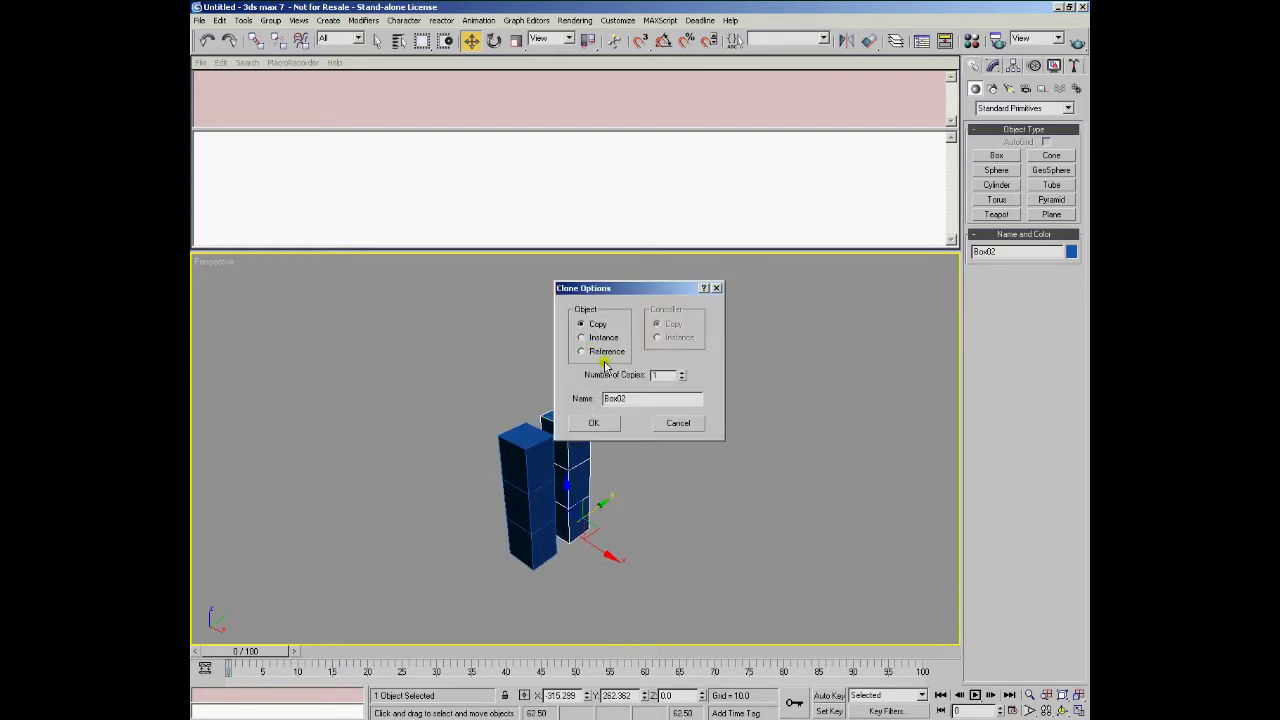
pyautogui.moveTo(664, 376); pyautogui.dragTo(602, 375)
pyautogui.write('9')
pyautogui.click(594, 424)
# - Select the whole row and clone it along negative X as nine copies to form a 10 by 10 grid
pyautogui.moveTo(823, 572)
pyautogui.mouseDown()
pyautogui.moveTo(706, 529)
pyautogui.moveTo(425, 312)
pyautogui.mouseUp()
pyautogui.keyDown('shift'); pyautogui.moveTo(704, 432); pyautogui.dragTo(650, 418); pyautogui.keyUp('shift')
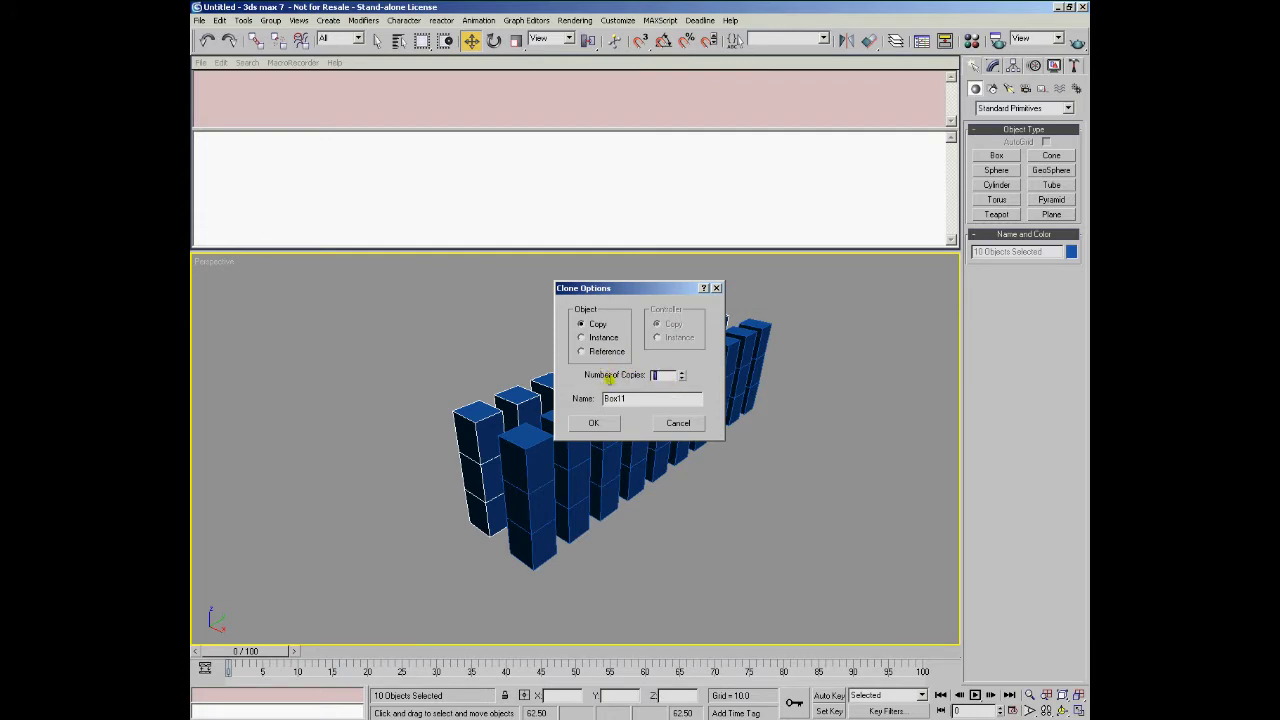
pyautogui.click(594, 423)
pyautogui.moveTo(729, 533); pyautogui.dragTo(753, 550, button='middle')
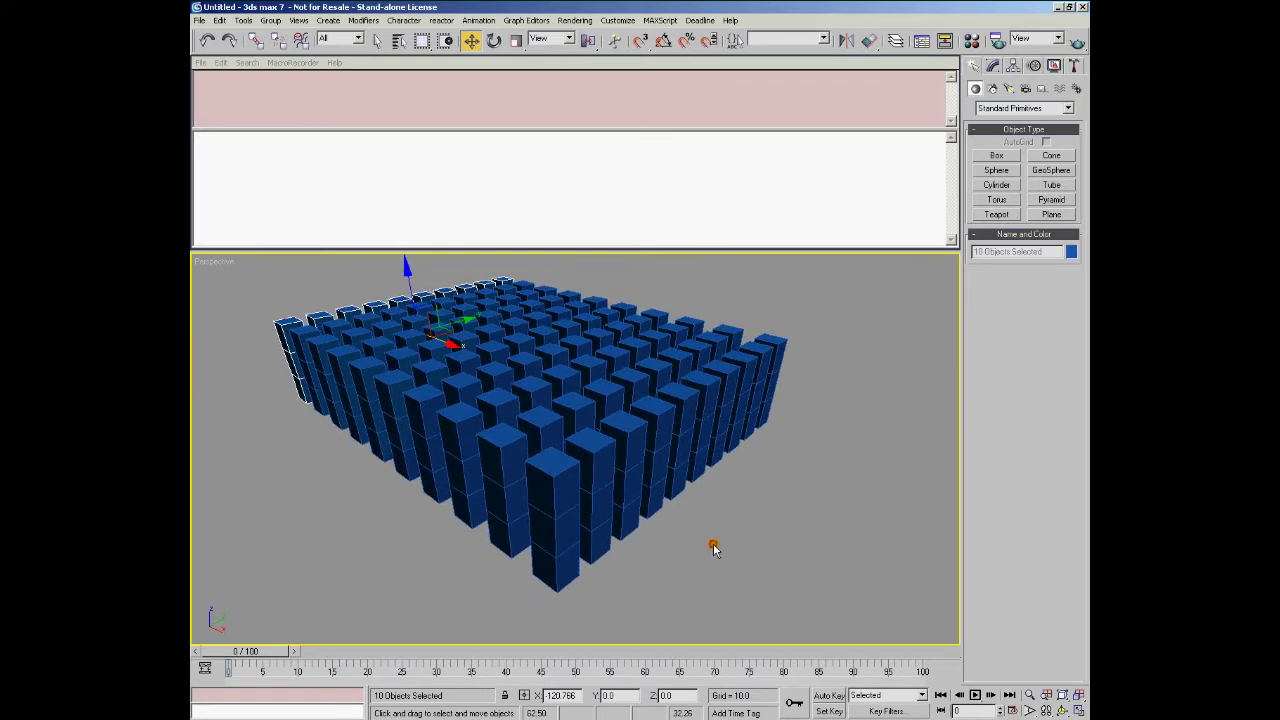
# - Raise only the box at the far end of the first row to a height of about 275
pyautogui.click(710, 542)
pyautogui.click(772, 362)
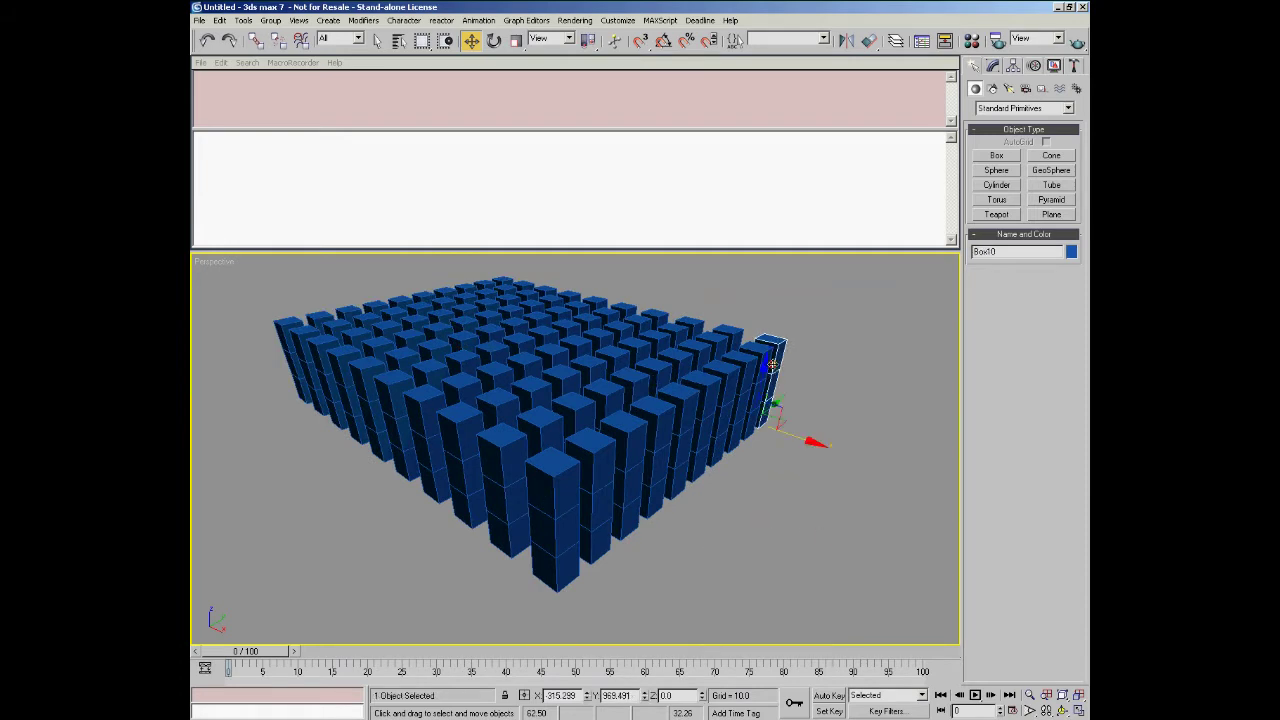
pyautogui.click(993, 67)
pyautogui.moveTo(1067, 277); pyautogui.dragTo(1067, 249)
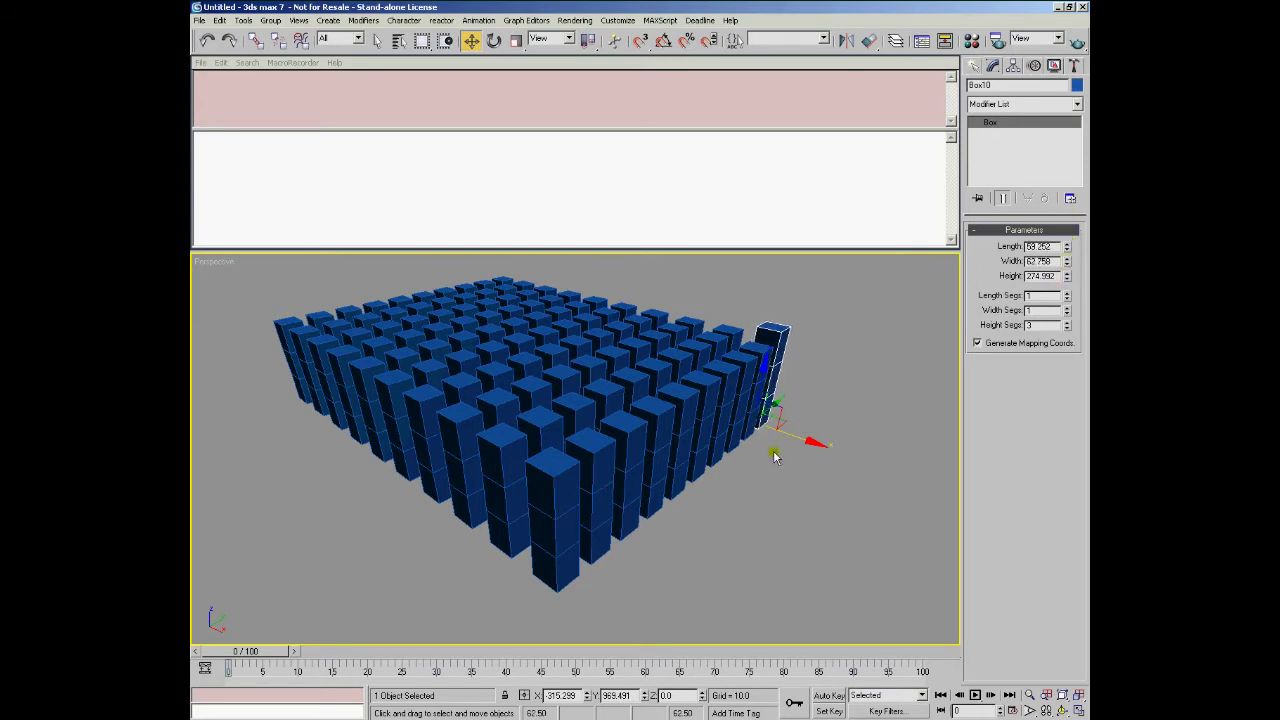
# - Select all the boxes and run $.height.controller = bezier_float() to give them one shared height controller
pyautogui.click(727, 530)
pyautogui.moveTo(848, 592); pyautogui.dragTo(229, 276)
pyautogui.click(270, 101)
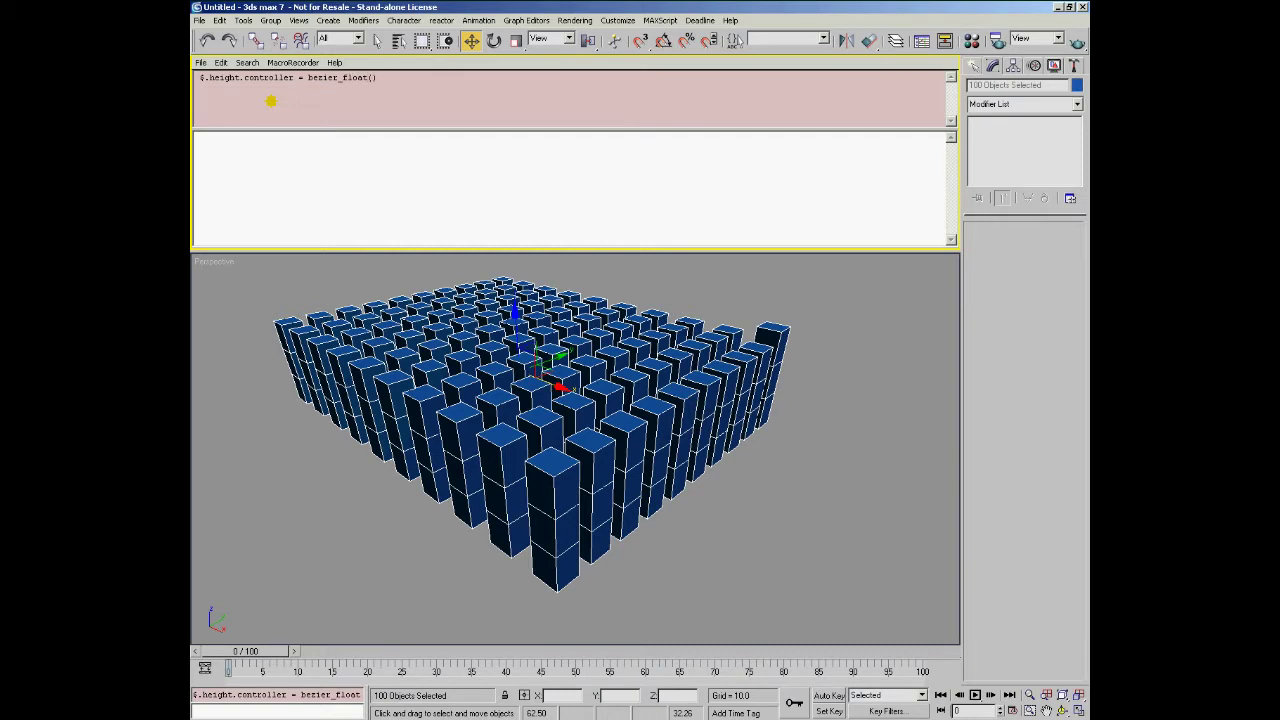
pyautogui.press('Return')
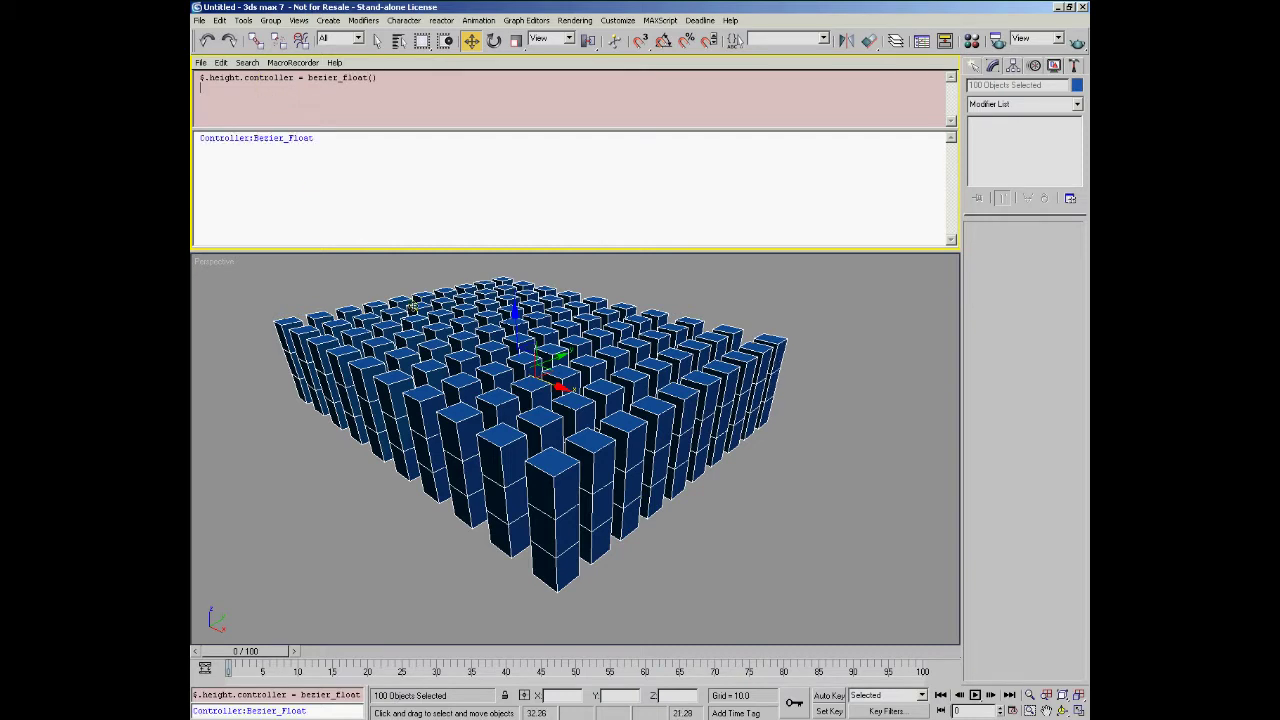
# - Raise the boxes' shared height to about 273 by editing the box at the far end of the first row
pyautogui.click(816, 362)
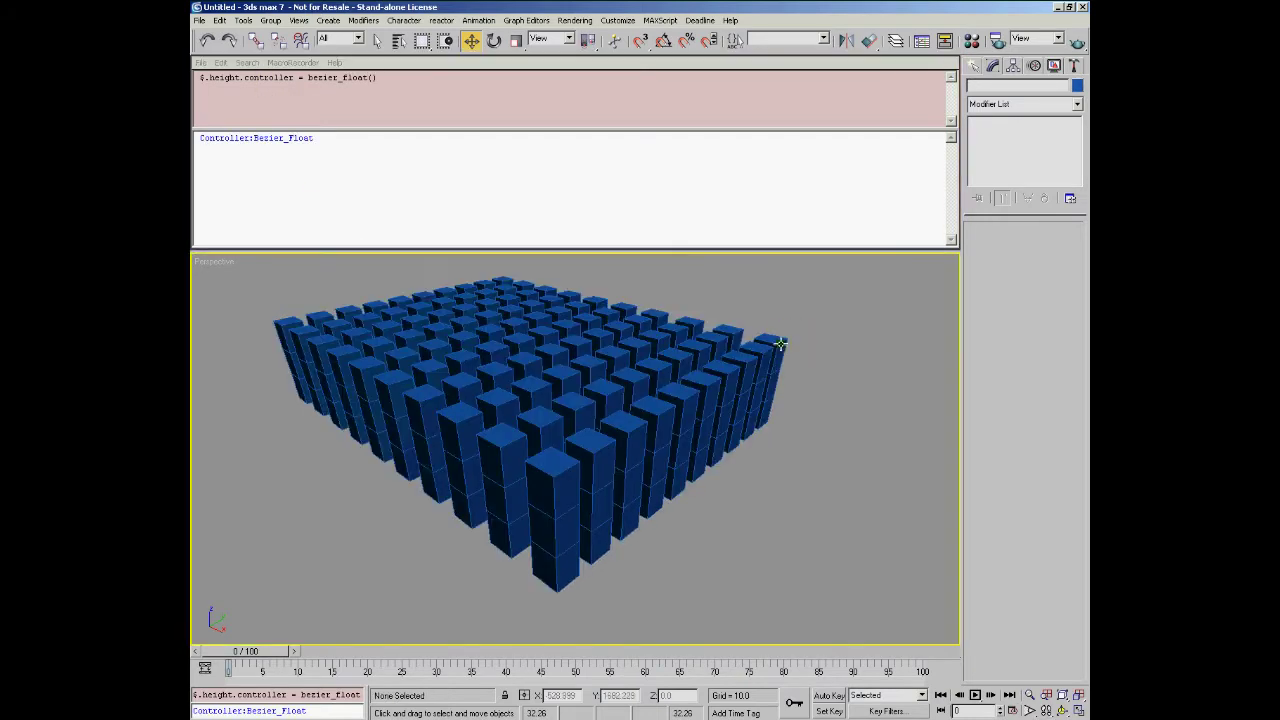
pyautogui.click(777, 345)
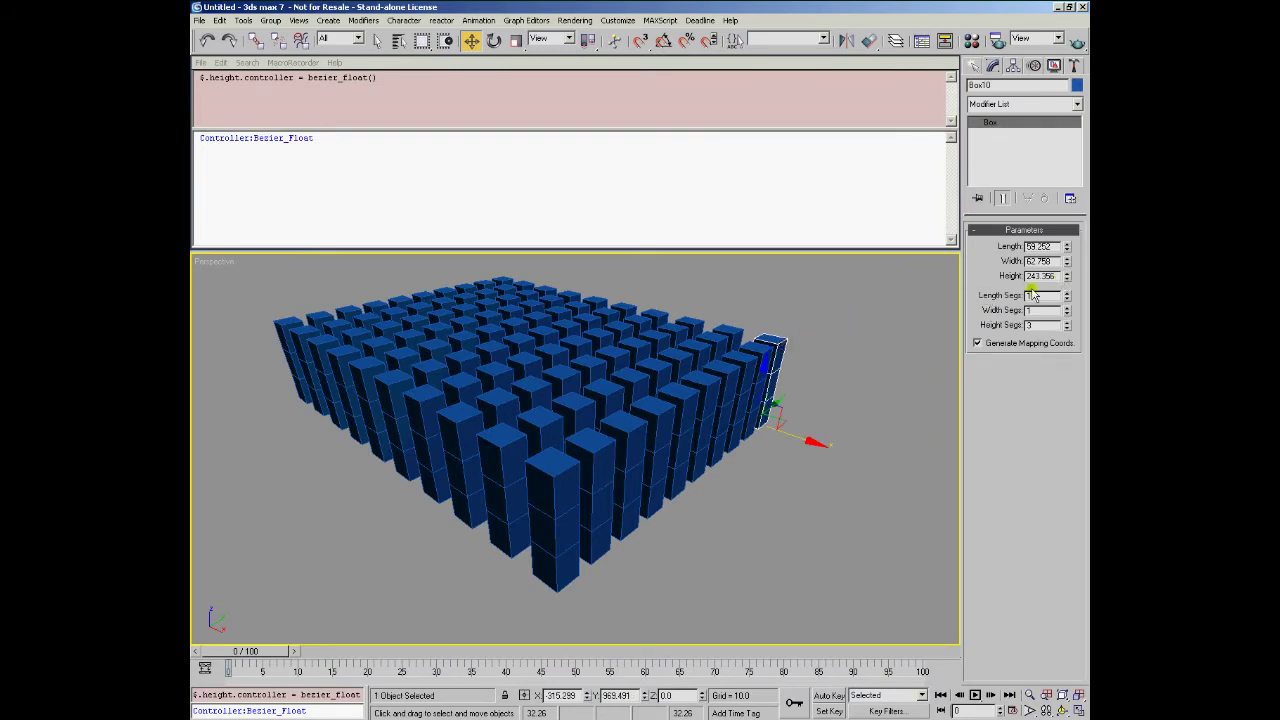
pyautogui.moveTo(1066, 276)
pyautogui.mouseDown()
pyautogui.moveTo(1070, 305)
pyautogui.moveTo(1073, 228)
pyautogui.moveTo(1080, 305)
pyautogui.moveTo(1068, 243)
pyautogui.moveTo(1068, 261)
pyautogui.mouseUp()
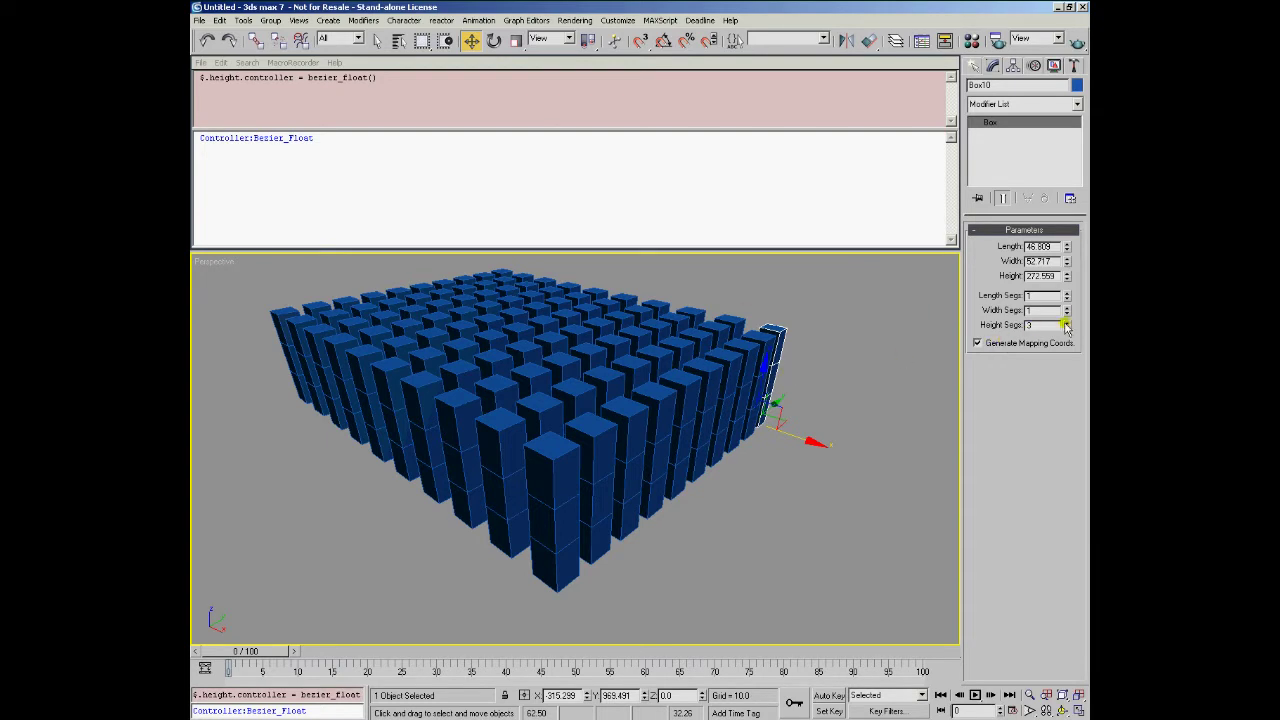
# - Select two separate groups of boxes at the grid's near and far corners and run $.heightsegs.controller = bezier_float() on them
pyautogui.click(800, 506)
pyautogui.moveTo(693, 583); pyautogui.dragTo(563, 428)
pyautogui.moveTo(253, 286); pyautogui.dragTo(344, 350)
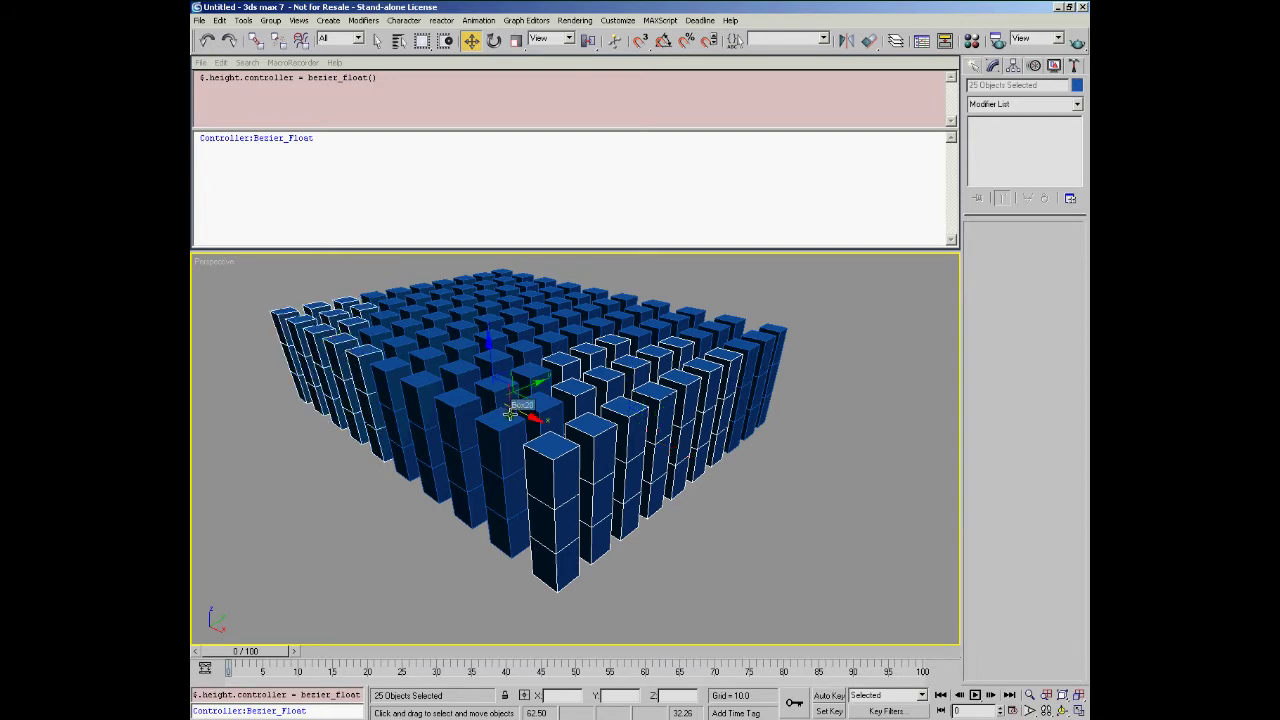
pyautogui.click(240, 77)
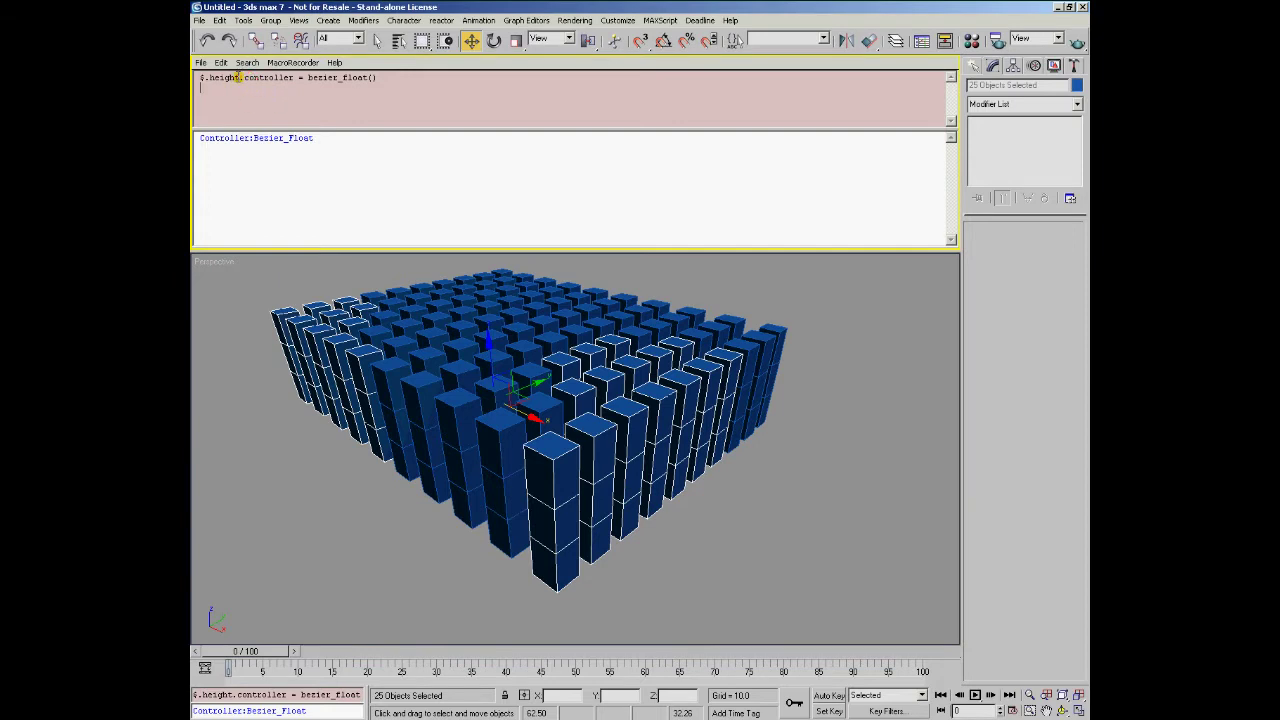
pyautogui.write('segs')
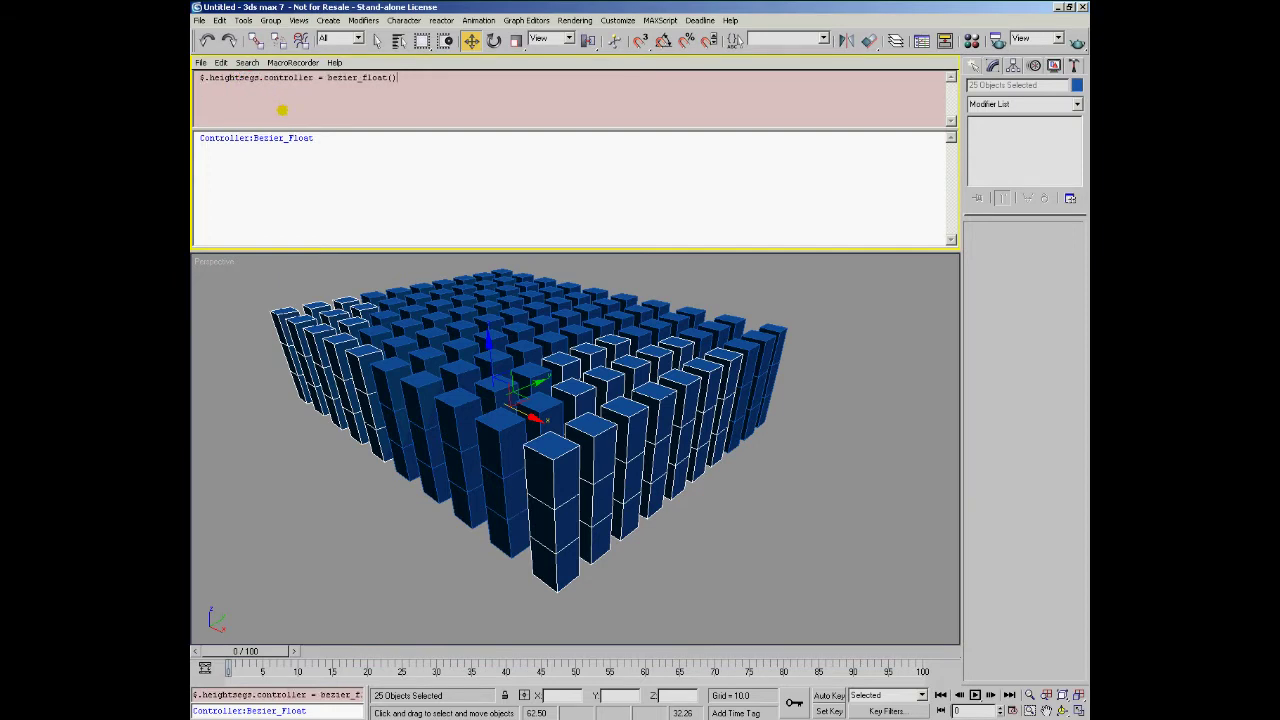
pyautogui.press('Return')
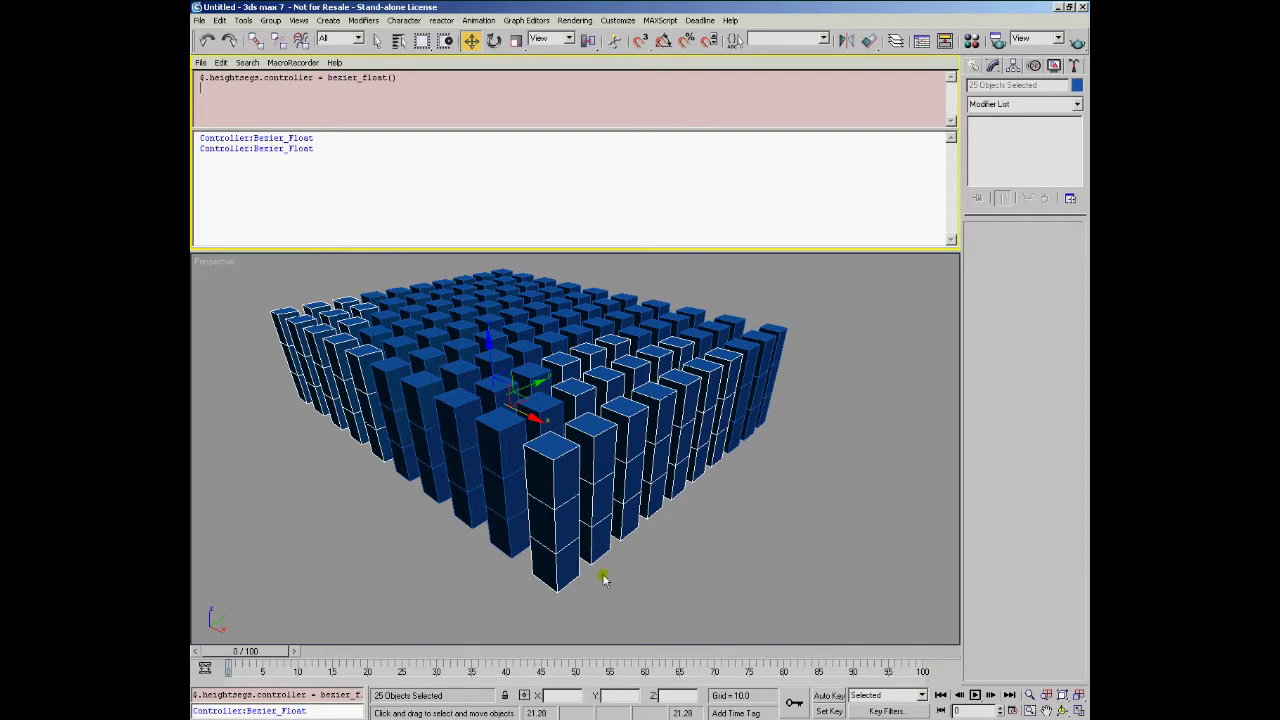
# - Set the linked boxes' height segments to 15, adjusting the value from the front corner box and from another linked box in its row
pyautogui.click(562, 568)
pyautogui.moveTo(1067, 328); pyautogui.dragTo(1067, 242)
pyautogui.click(727, 502)
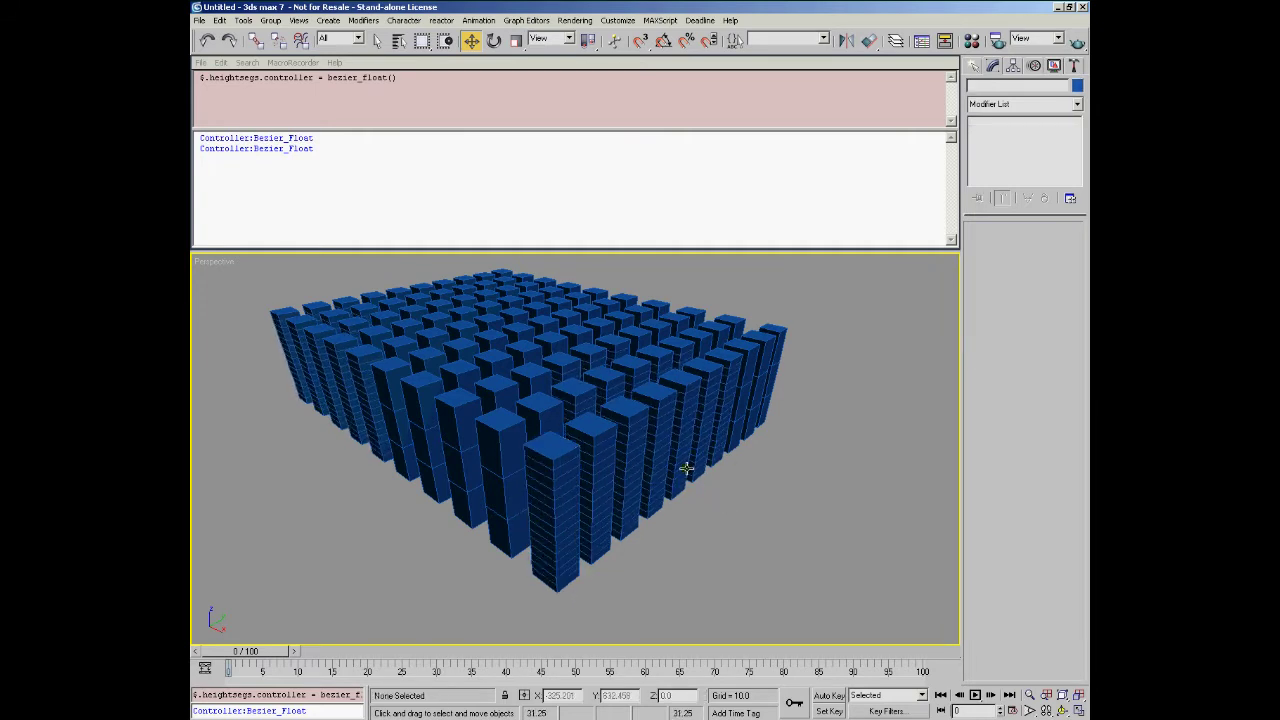
pyautogui.click(686, 463)
pyautogui.moveTo(1068, 328)
pyautogui.mouseDown()
pyautogui.moveTo(1071, 386)
pyautogui.moveTo(1074, 330)
pyautogui.mouseUp()
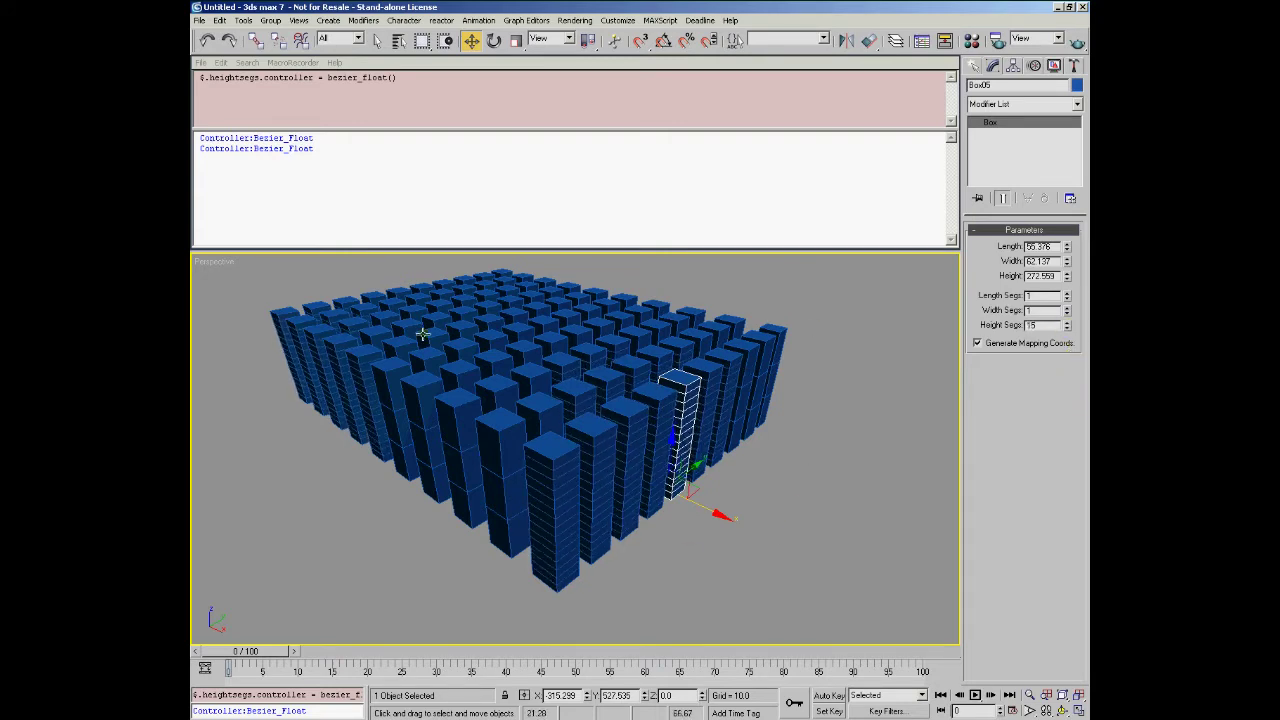
pyautogui.click(313, 522)
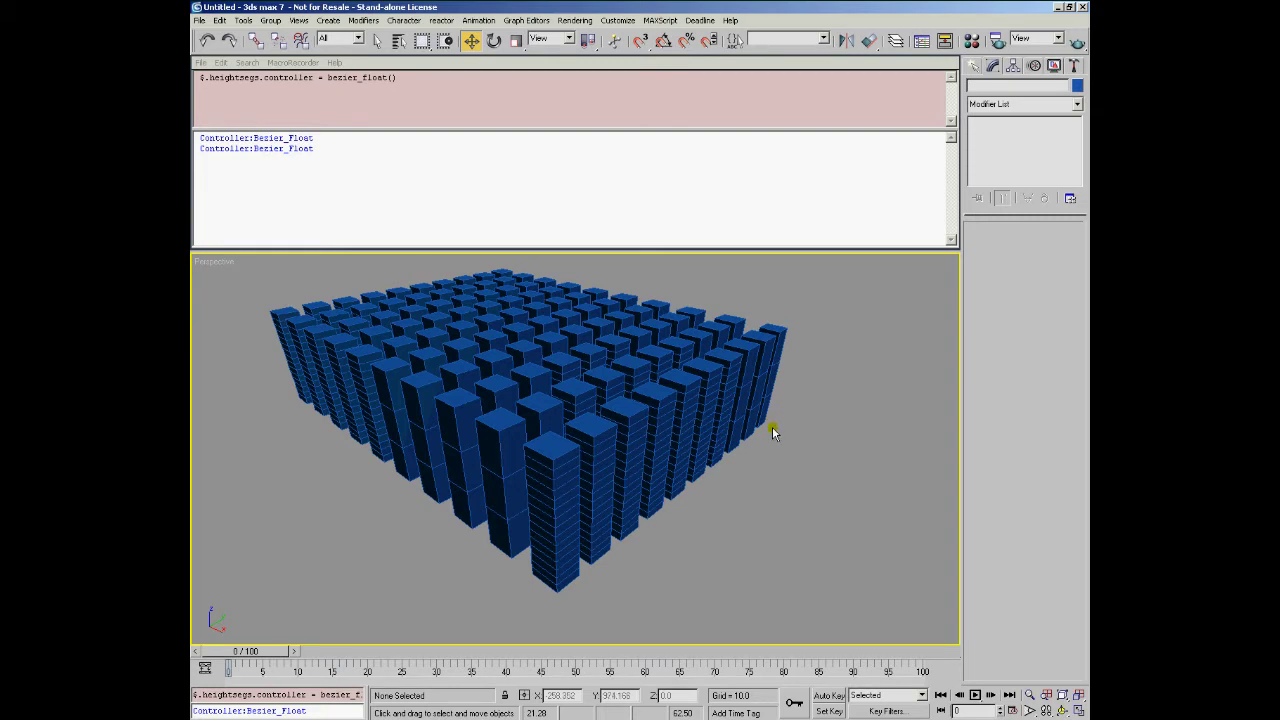
# - Select the box at the first row's far end and auto-key its height at about 144 on frame 35
pyautogui.moveTo(774, 430); pyautogui.dragTo(806, 455, button='middle')
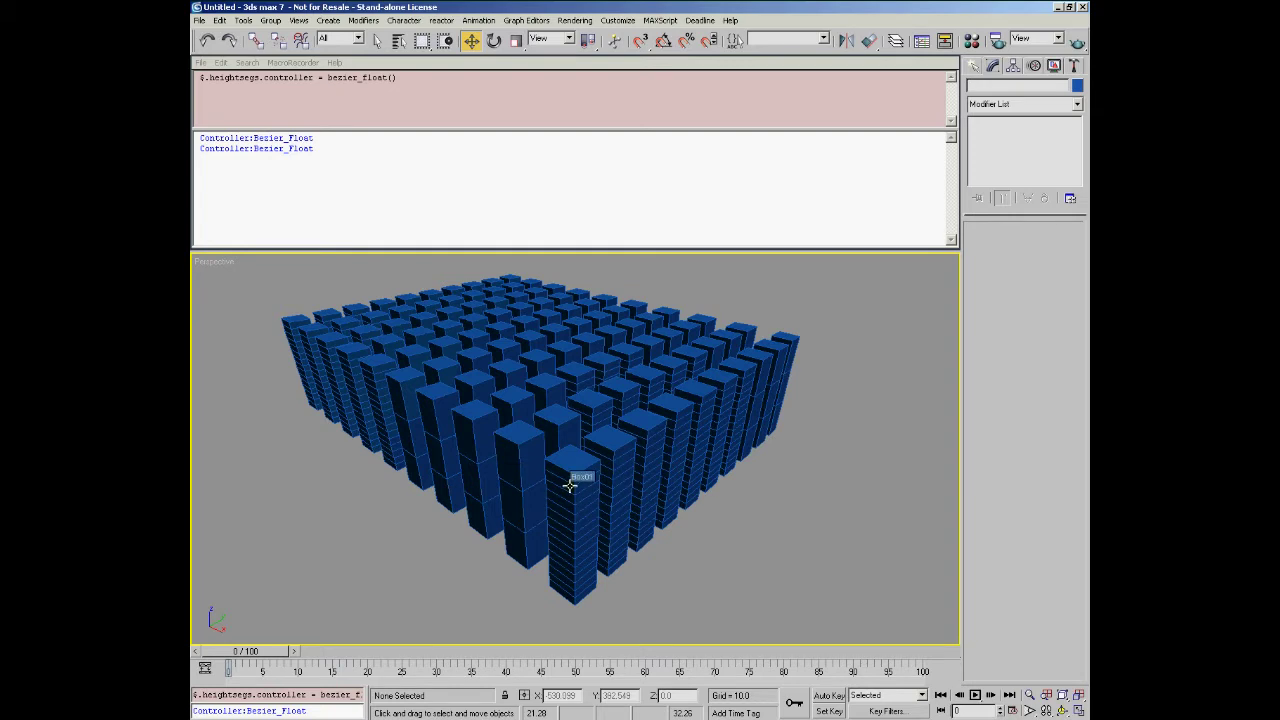
pyautogui.click(791, 340)
pyautogui.moveTo(391, 654); pyautogui.dragTo(471, 652)
pyautogui.click(829, 695)
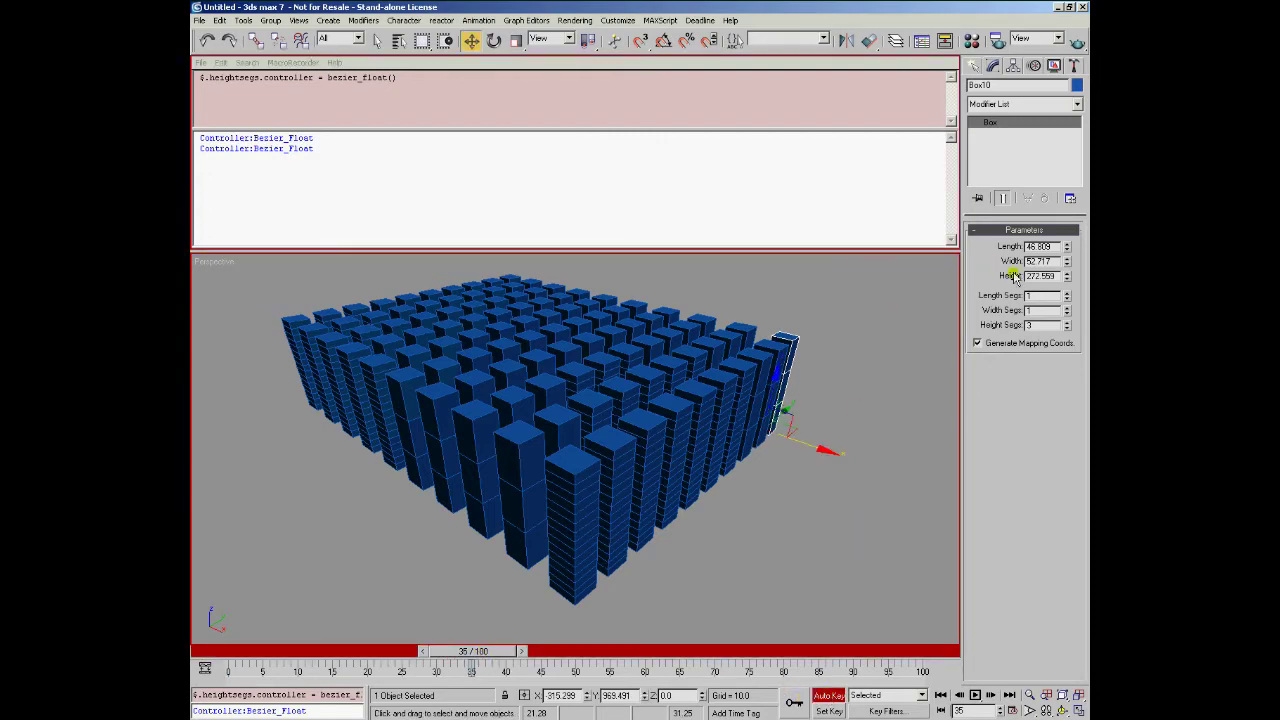
pyautogui.moveTo(1068, 277); pyautogui.dragTo(1067, 306)
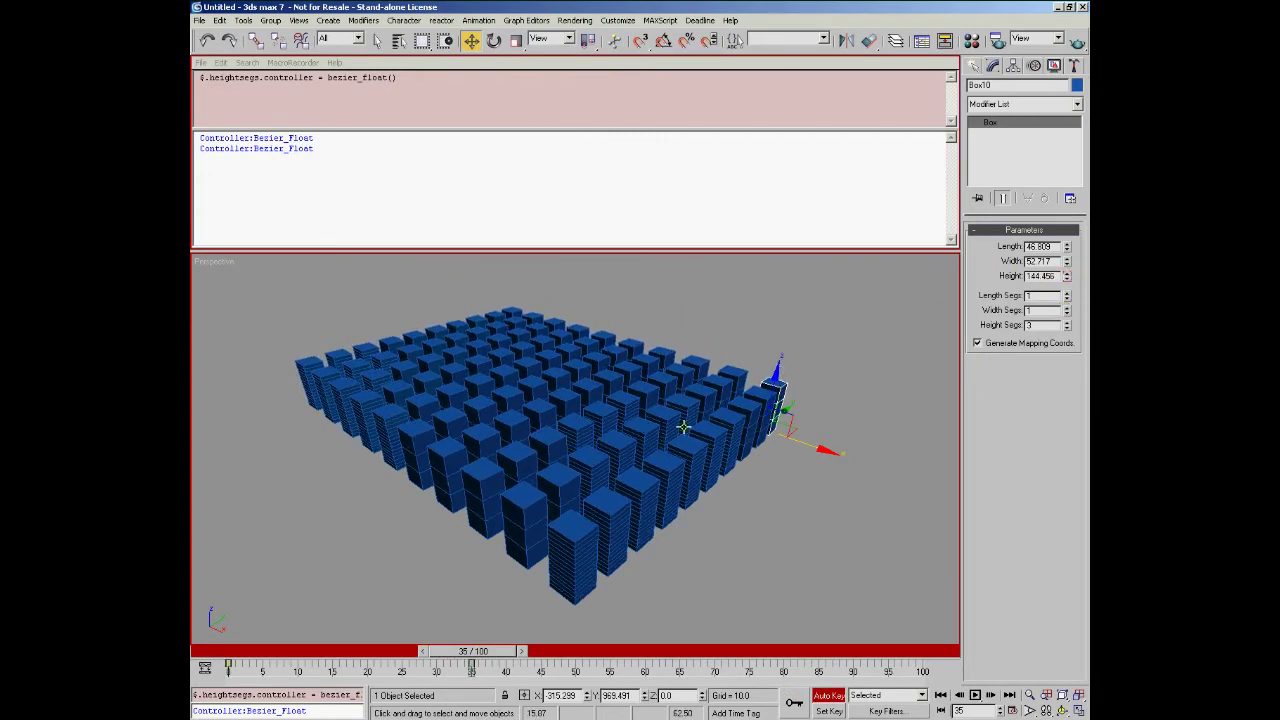
# - Key the shared height at about 321 on frame 73 and about -128 on frame 100, ending auto keying and returning to frame 0
pyautogui.moveTo(518, 648); pyautogui.dragTo(773, 650)
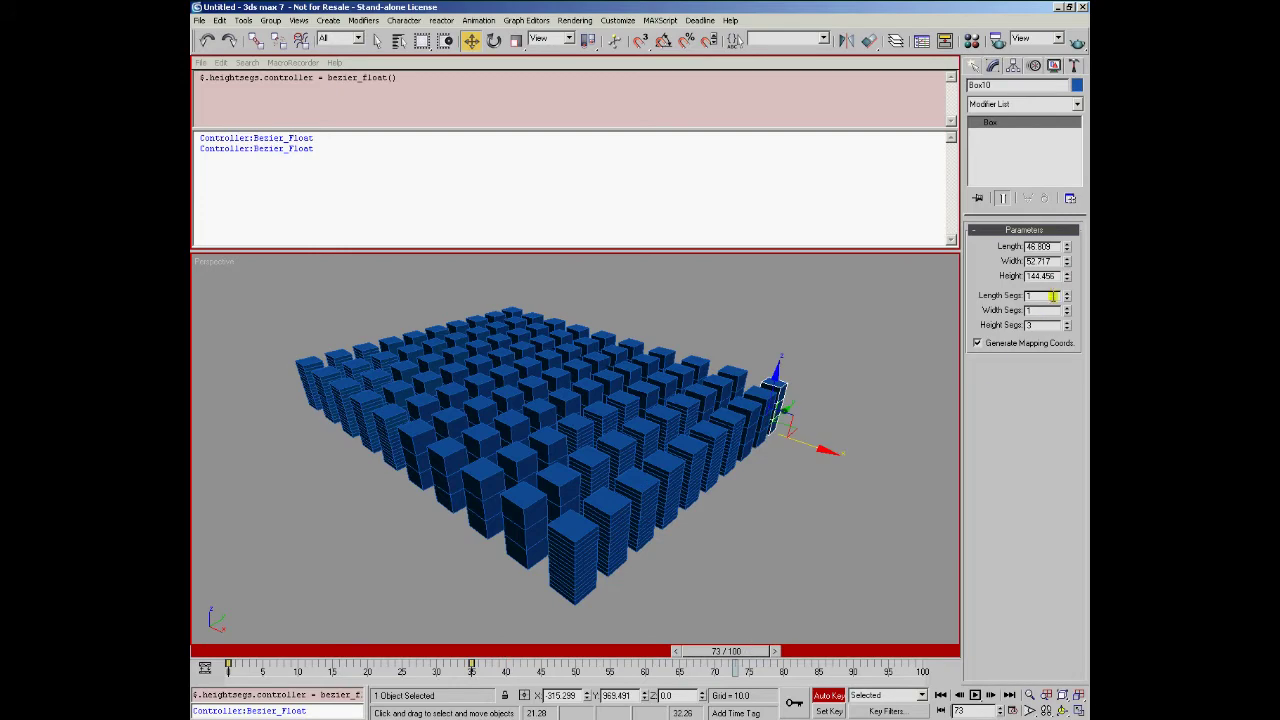
pyautogui.moveTo(1067, 285); pyautogui.dragTo(1067, 250)
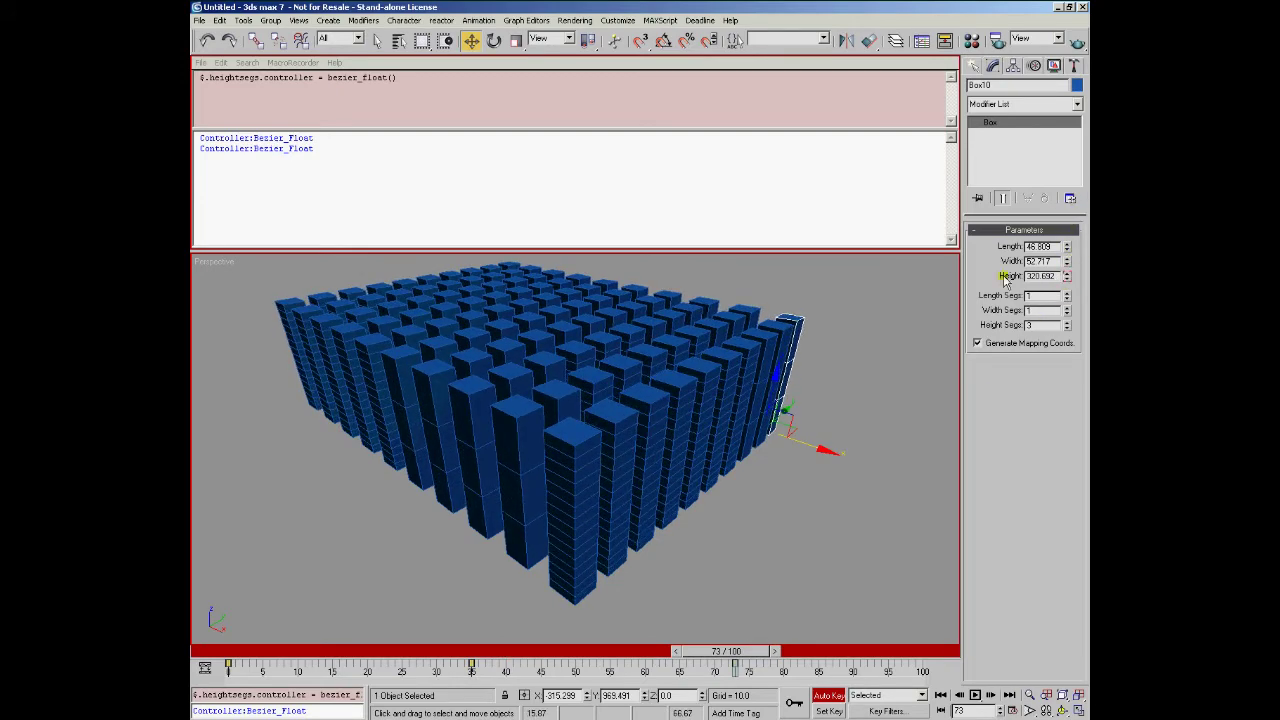
pyautogui.moveTo(751, 645); pyautogui.dragTo(905, 650)
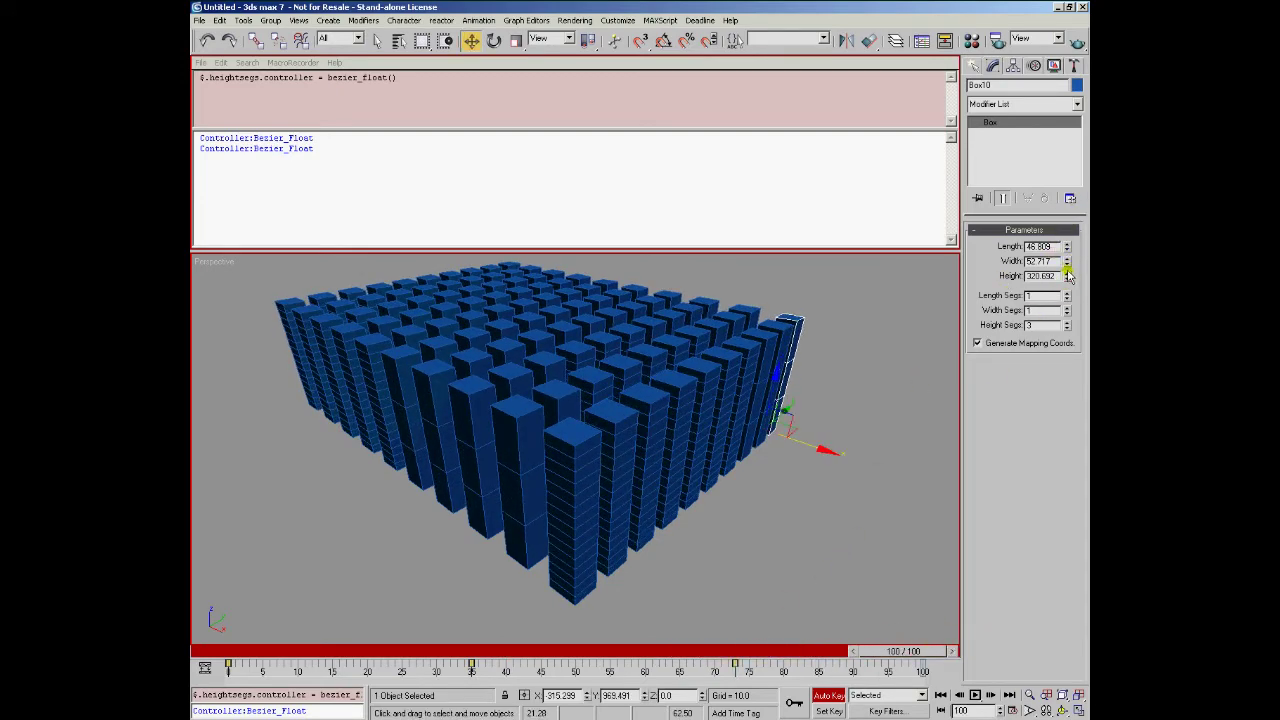
pyautogui.moveTo(1067, 276); pyautogui.dragTo(1068, 372)
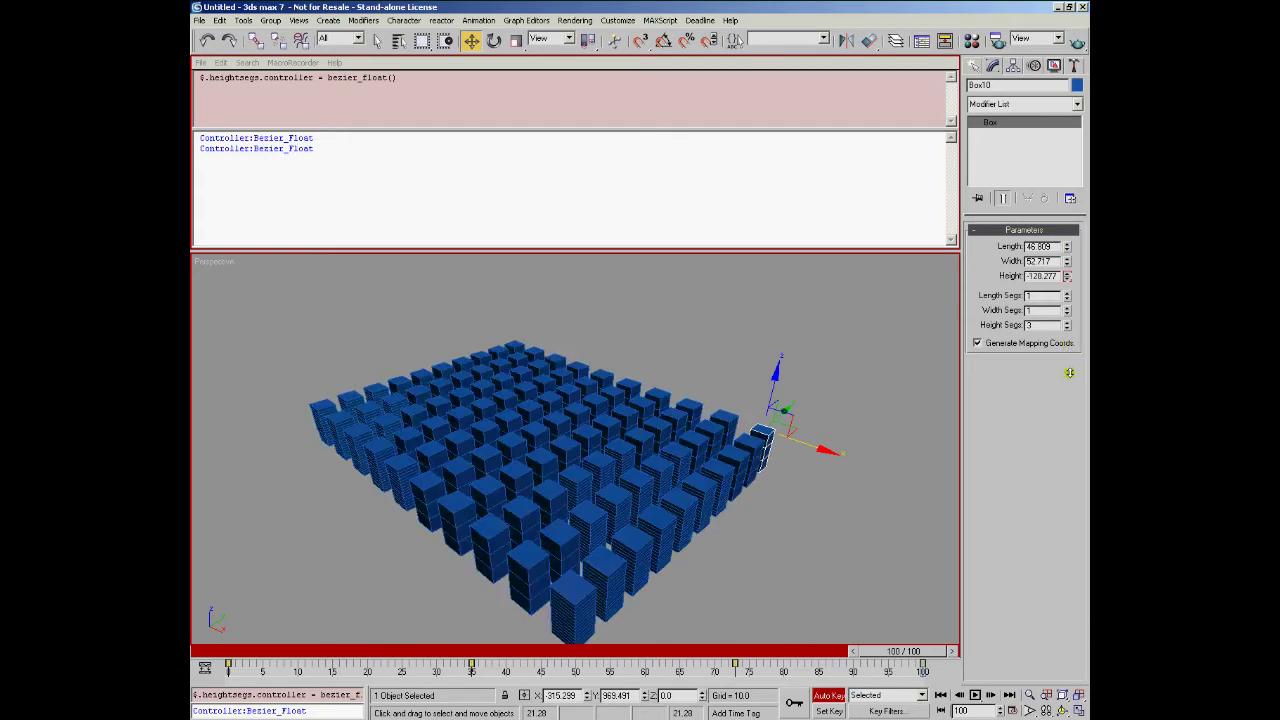
pyautogui.click(829, 695)
pyautogui.moveTo(905, 651); pyautogui.dragTo(240, 650)
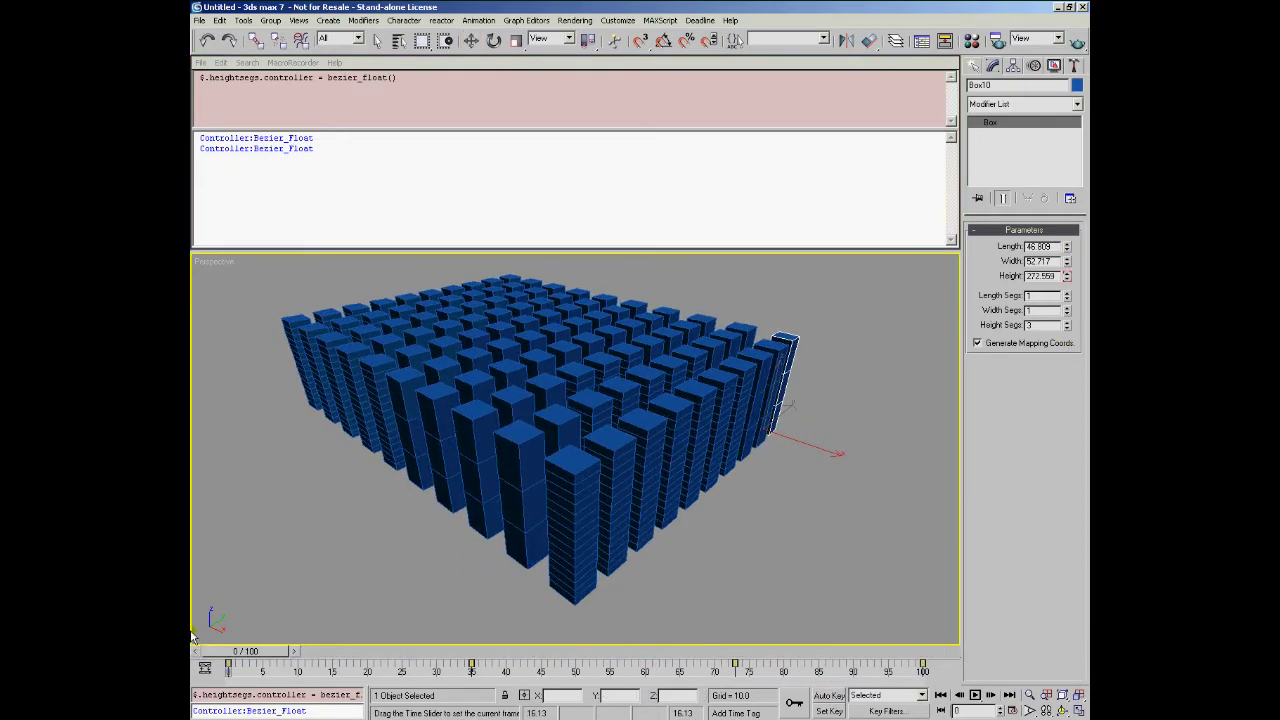
# - Auto-key the front corner box's height segments at 2 on frame 0 and 10 on frame 47
pyautogui.click(591, 580)
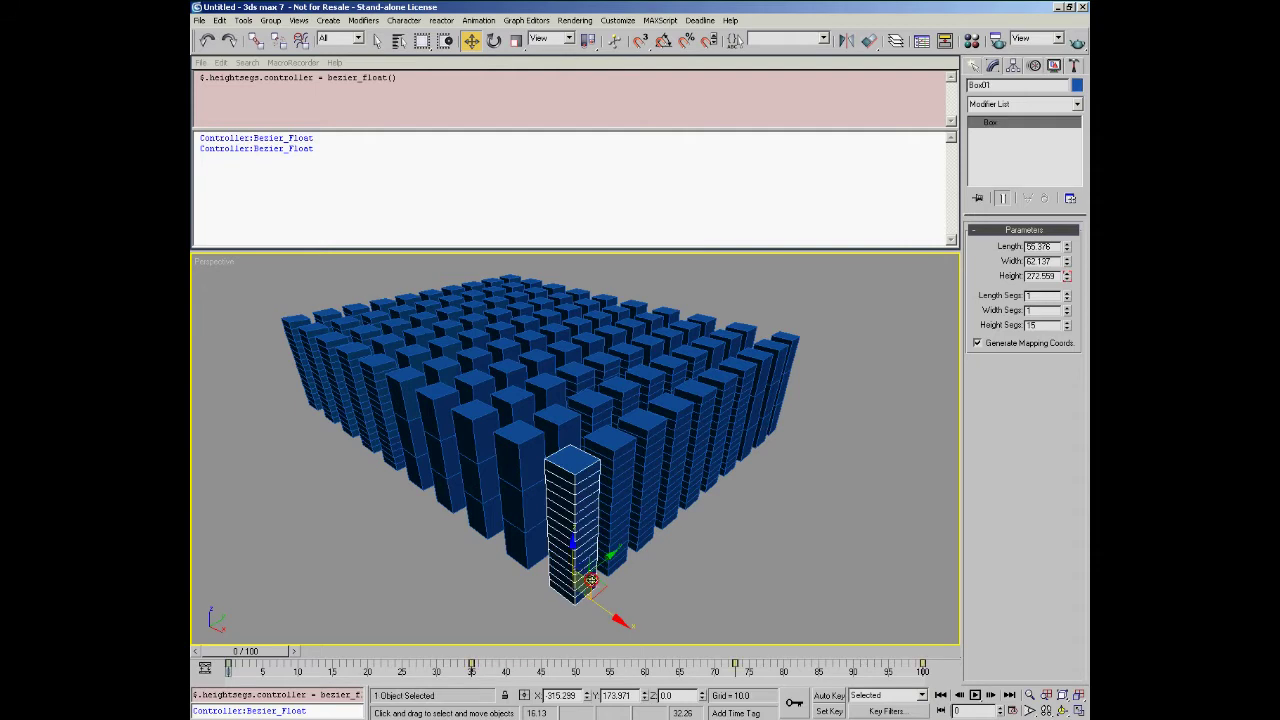
pyautogui.click(829, 696)
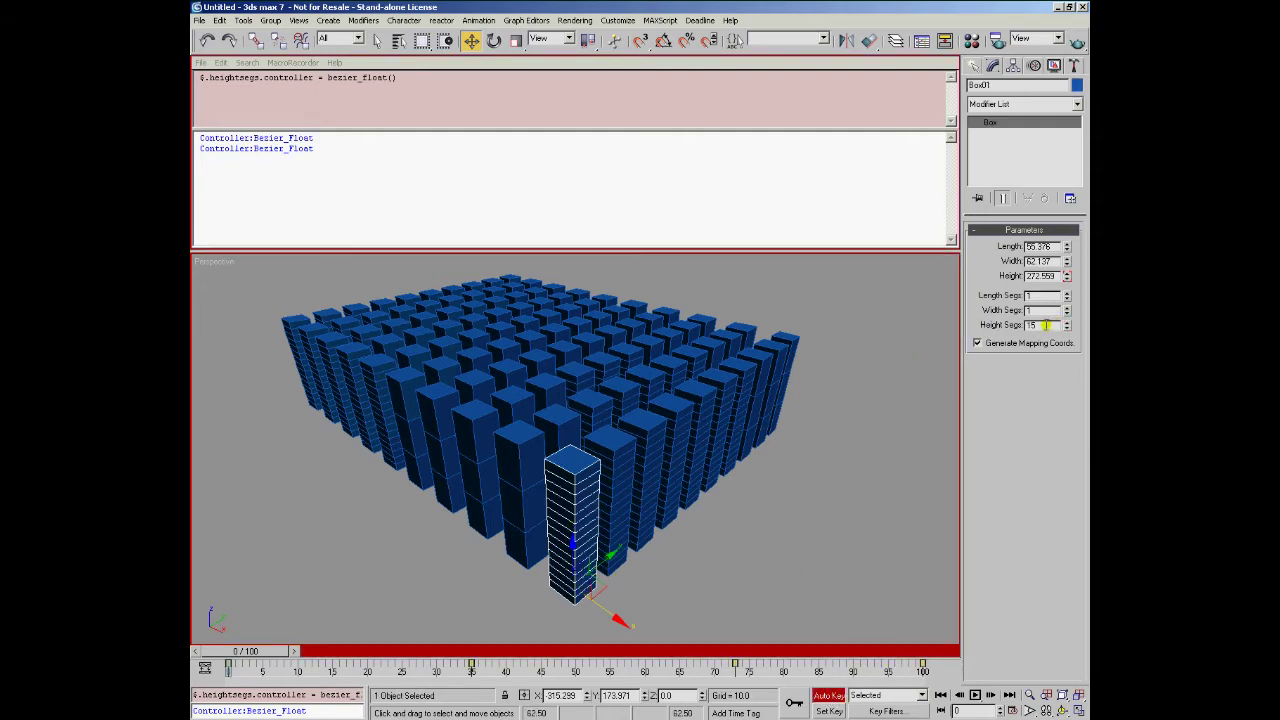
pyautogui.moveTo(1066, 325); pyautogui.dragTo(1066, 413)
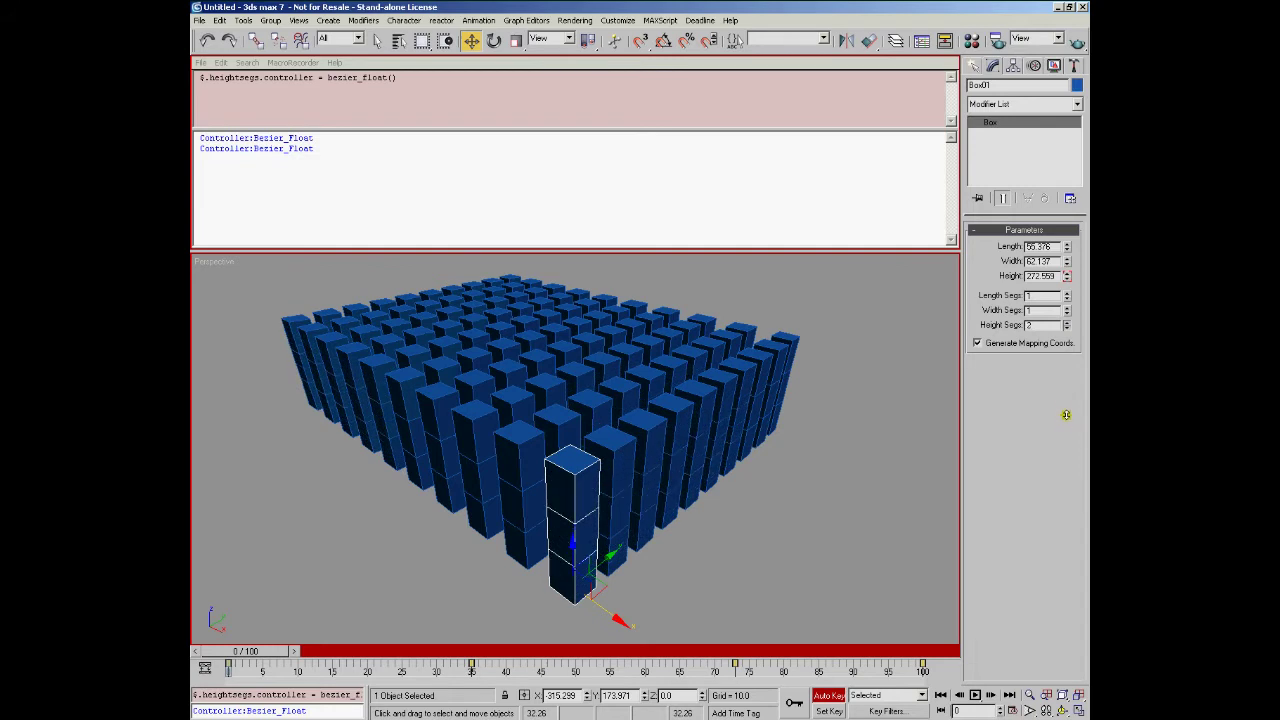
pyautogui.moveTo(440, 652); pyautogui.dragTo(562, 658)
pyautogui.press('w')
pyautogui.moveTo(1066, 325); pyautogui.dragTo(1065, 295)
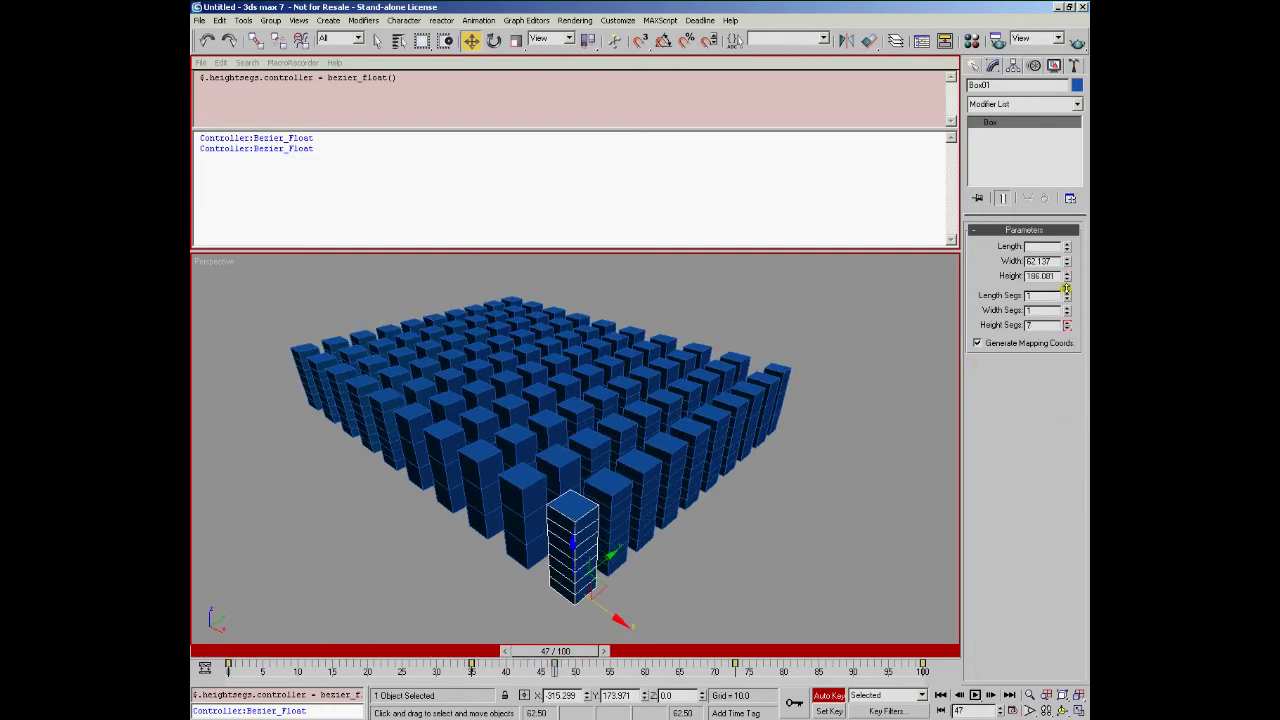
# - Key 5 height segments on frame 80 and a height of about 136 on frame 100, ending auto keying and returning to frame 0
pyautogui.click(783, 652)
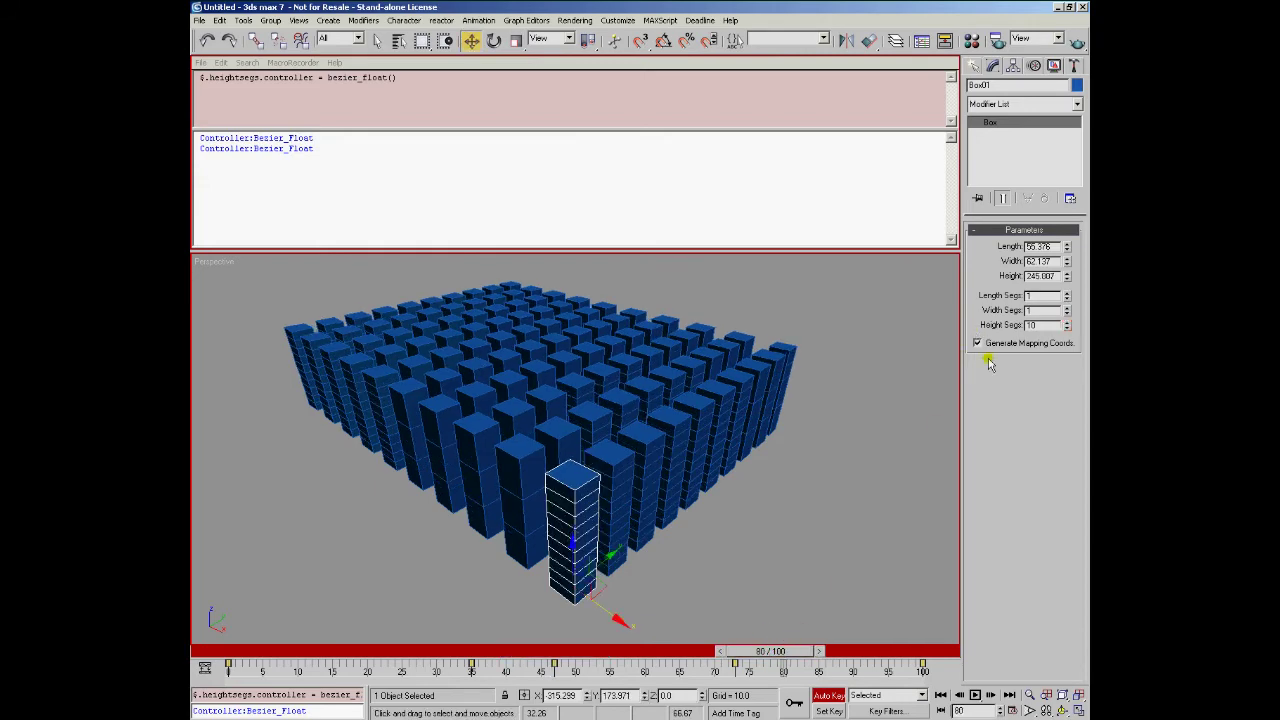
pyautogui.moveTo(1068, 330); pyautogui.dragTo(1066, 362)
pyautogui.moveTo(790, 651); pyautogui.dragTo(925, 651)
pyautogui.moveTo(1066, 278); pyautogui.dragTo(1085, 150)
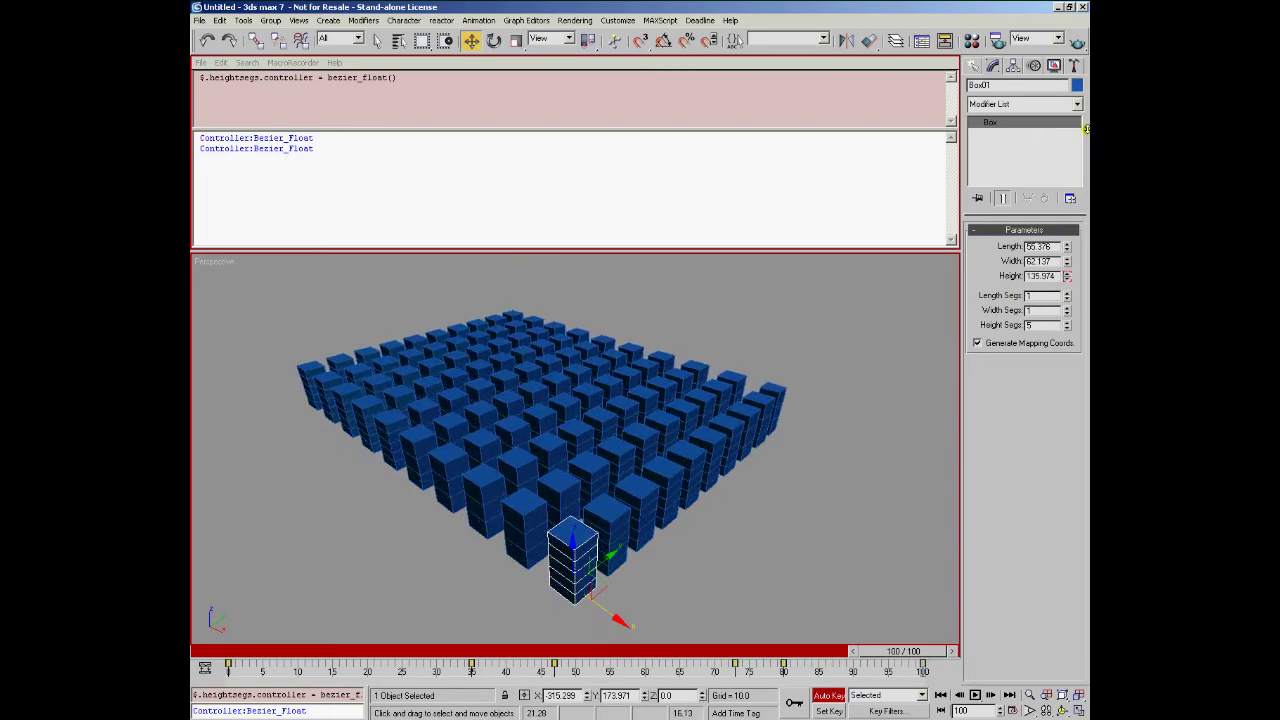
pyautogui.click(833, 696)
pyautogui.moveTo(882, 651); pyautogui.dragTo(228, 662)
pyautogui.press('w')
# - Highlight bezier_float() in the script line and the word Controller in its last output line
pyautogui.click(411, 96)
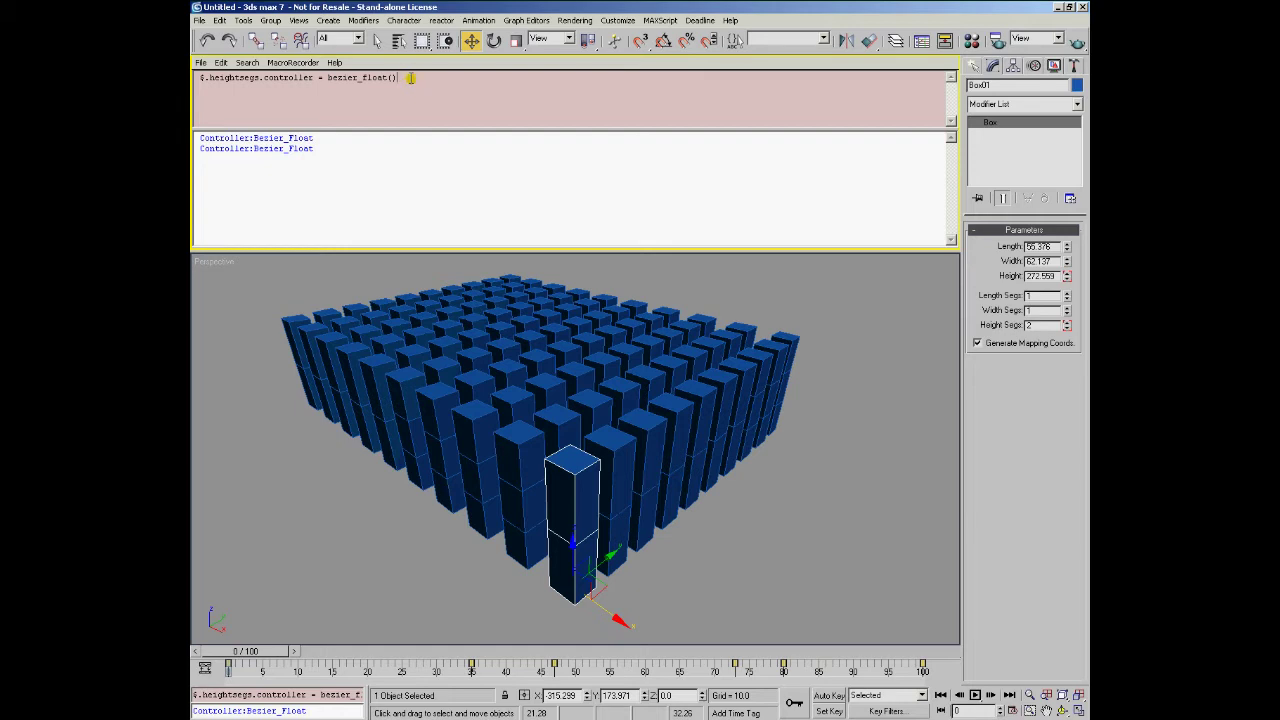
pyautogui.moveTo(417, 77); pyautogui.dragTo(319, 77)
pyautogui.doubleClick(231, 150)
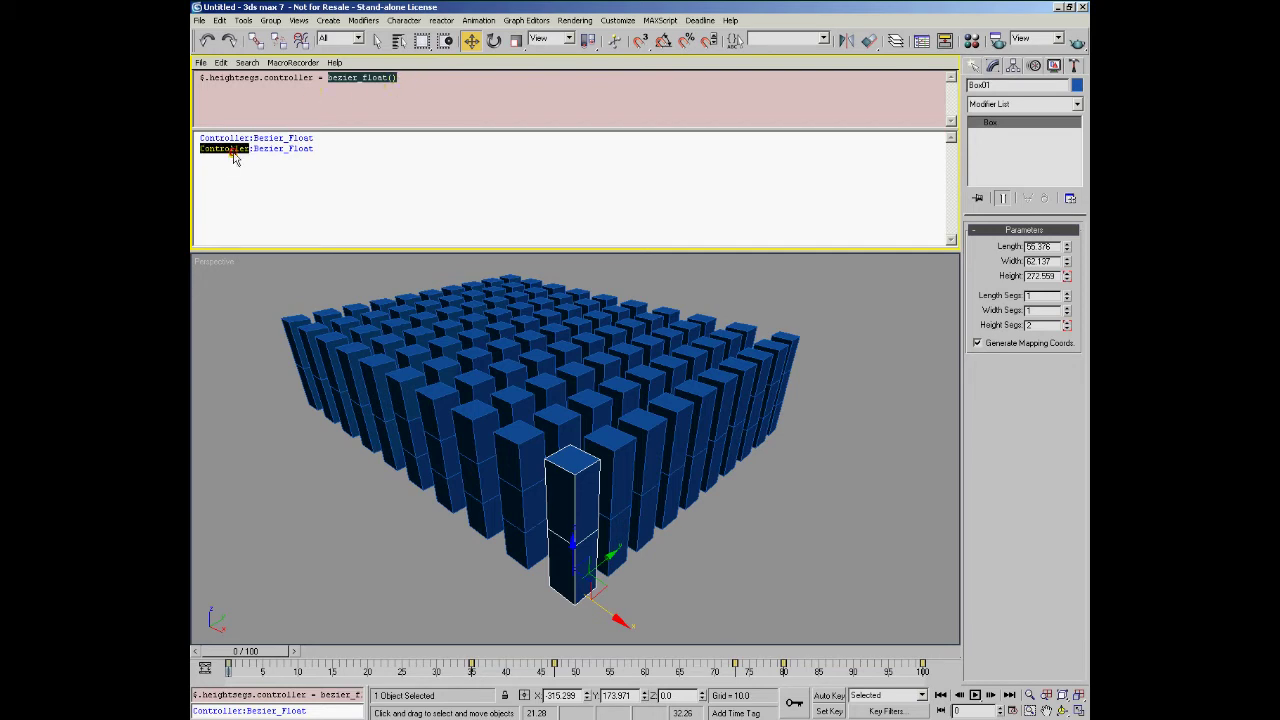
pyautogui.click(400, 77)
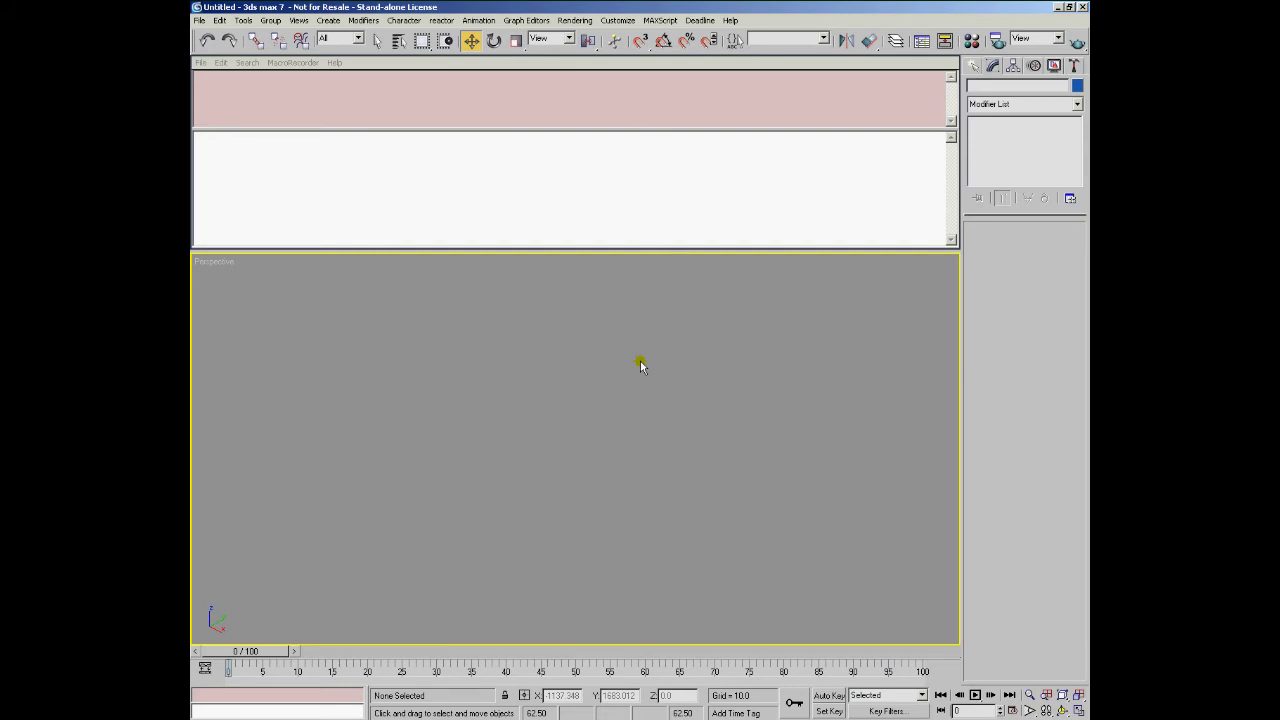
# - Create a box in the empty perspective view, about 83 long, 158 wide and 244 high
pyautogui.click(974, 66)
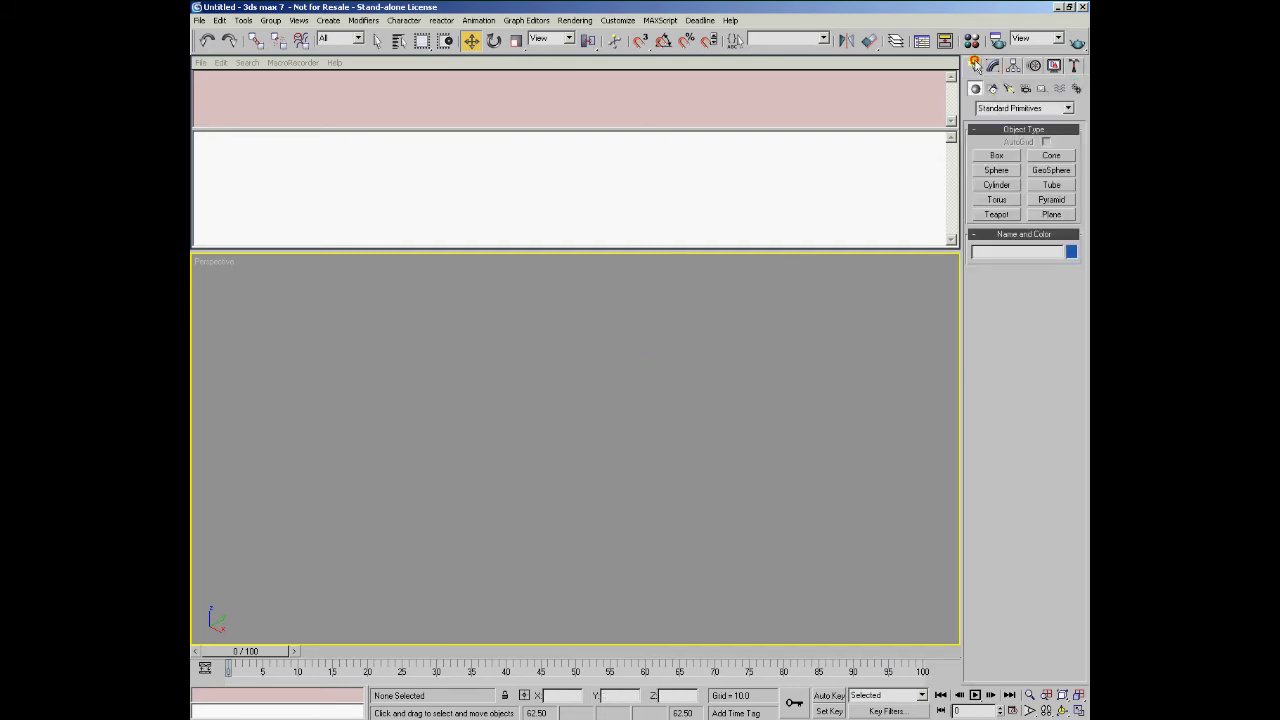
pyautogui.click(979, 157)
pyautogui.moveTo(420, 506); pyautogui.dragTo(430, 522)
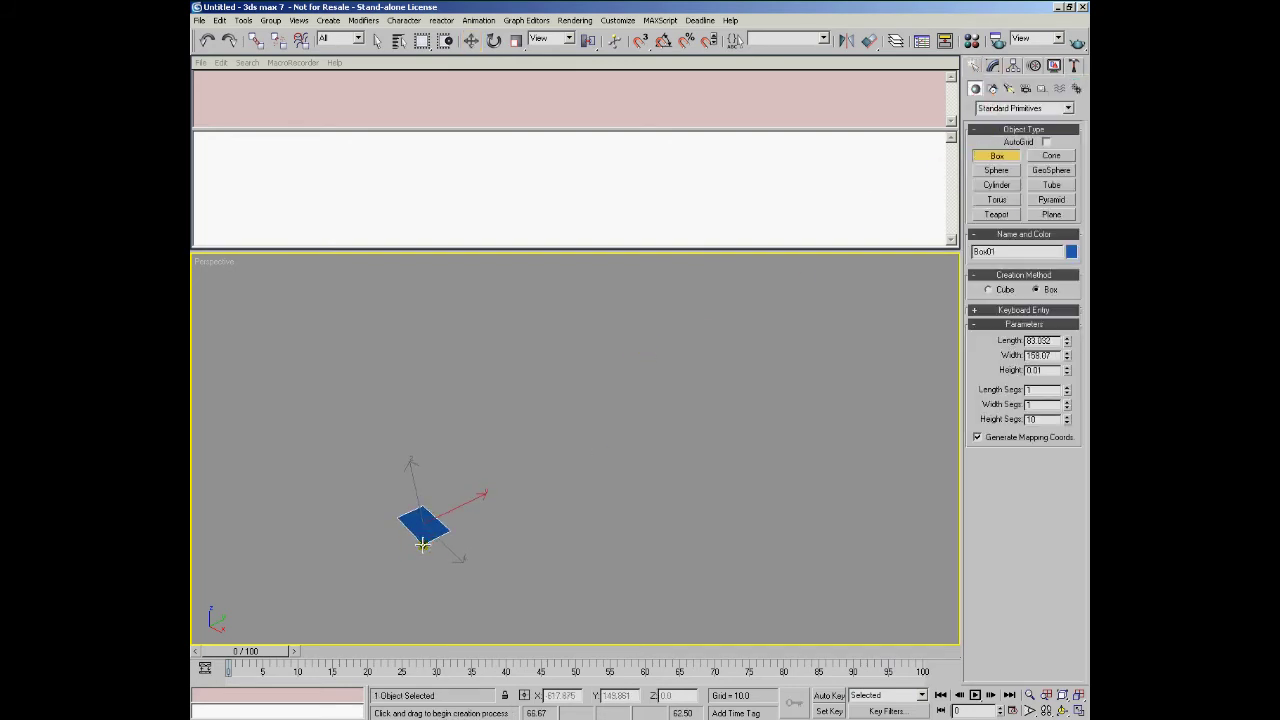
pyautogui.click(421, 467)
# - Clone the box along the Y axis as 9 independent copies spaced about 157 units apart
pyautogui.press('w')
pyautogui.keyDown('shift'); pyautogui.moveTo(456, 478); pyautogui.dragTo(508, 460); pyautogui.keyUp('shift')
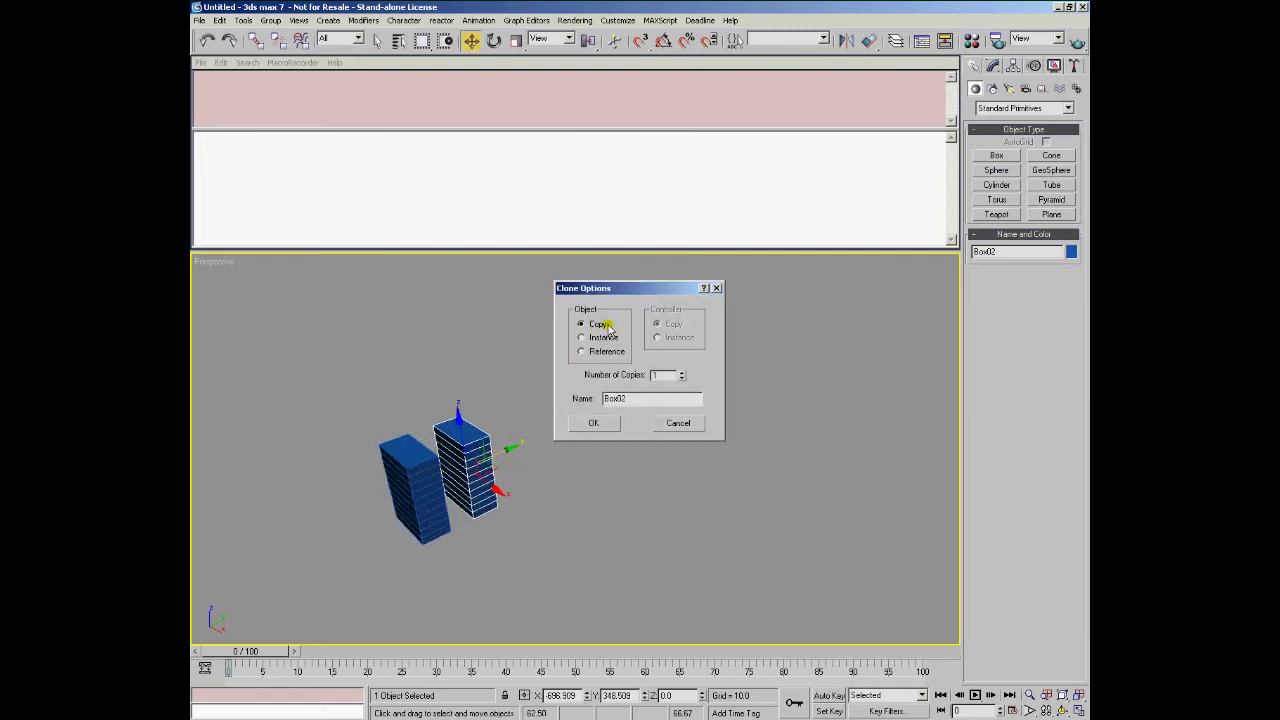
pyautogui.doubleClick(662, 375)
pyautogui.write('9')
pyautogui.click(595, 423)
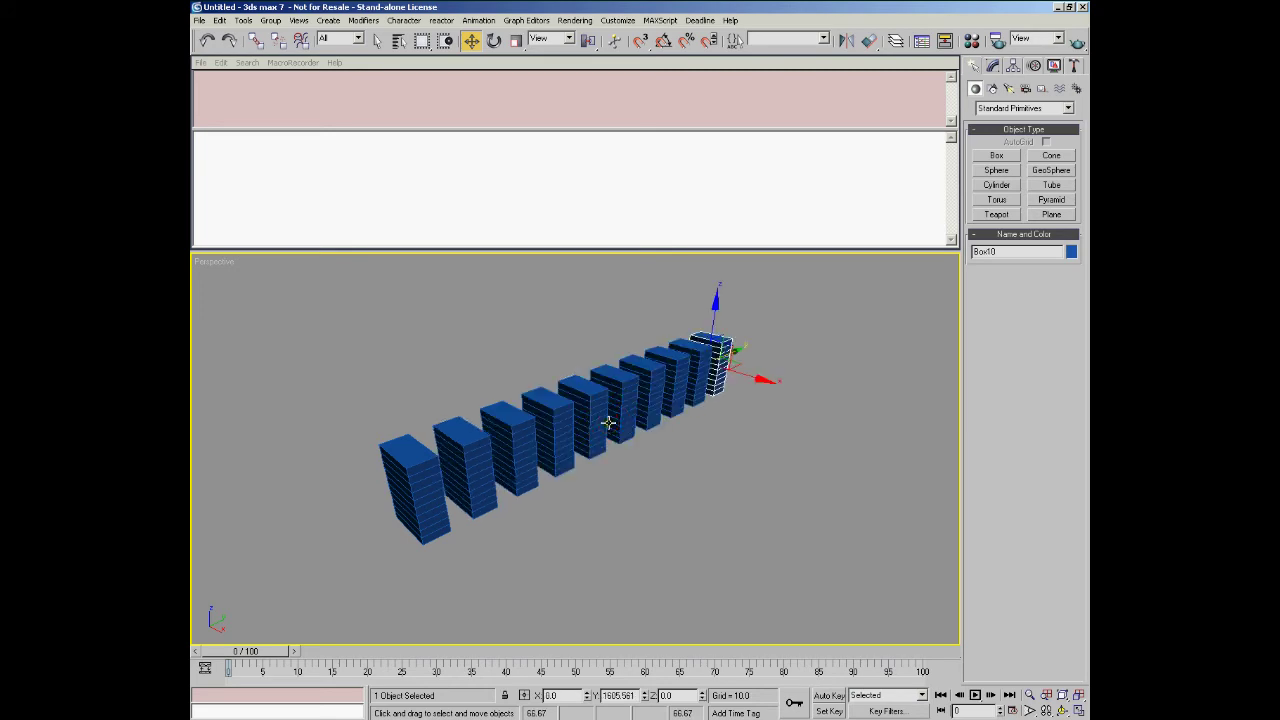
# - Set the farthest box to about 69 long and 305 high, and make the fourth box taller with fewer height segments
pyautogui.click(773, 506)
pyautogui.click(718, 366)
pyautogui.click(1000, 67)
pyautogui.moveTo(1067, 279); pyautogui.dragTo(1065, 251)
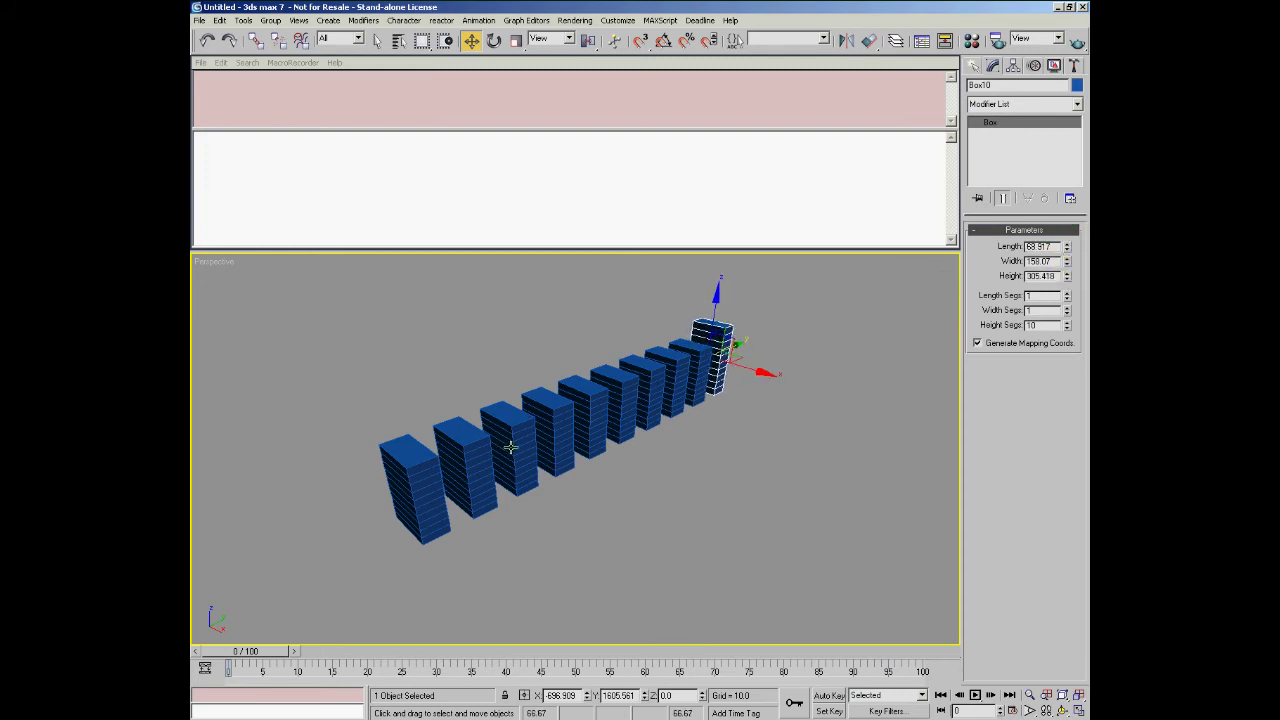
pyautogui.click(552, 435)
pyautogui.moveTo(1067, 277)
pyautogui.mouseDown()
pyautogui.moveTo(1067, 262)
pyautogui.moveTo(1067, 275)
pyautogui.mouseUp()
pyautogui.click(751, 466)
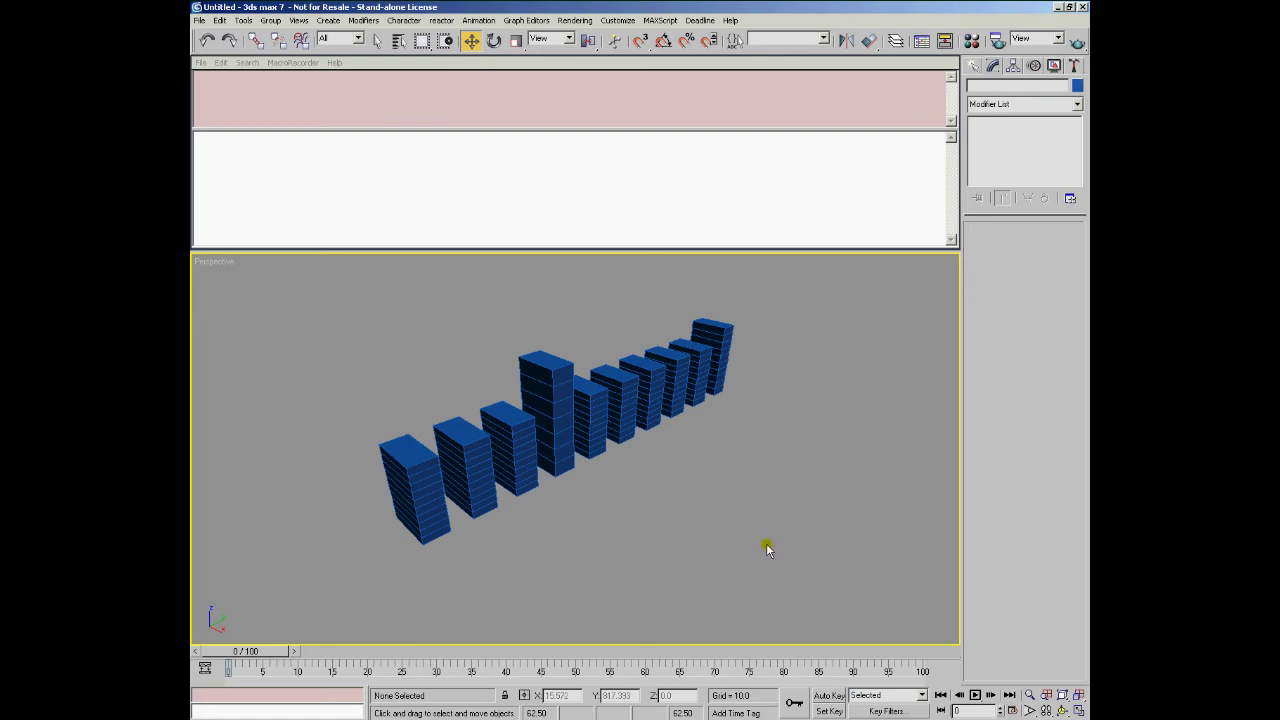
# - Select all ten boxes and run the MAXScript line $.baseobject = $[1].baseobject
pyautogui.moveTo(790, 562); pyautogui.dragTo(297, 268)
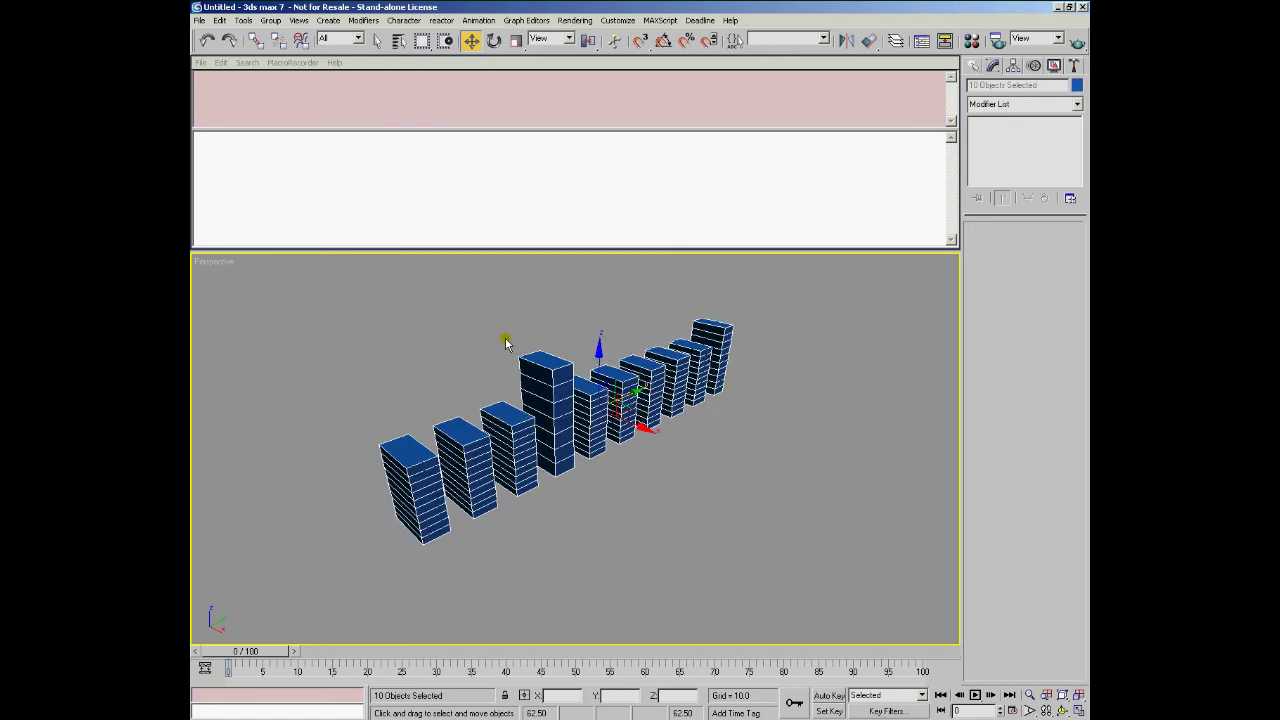
pyautogui.click(400, 88)
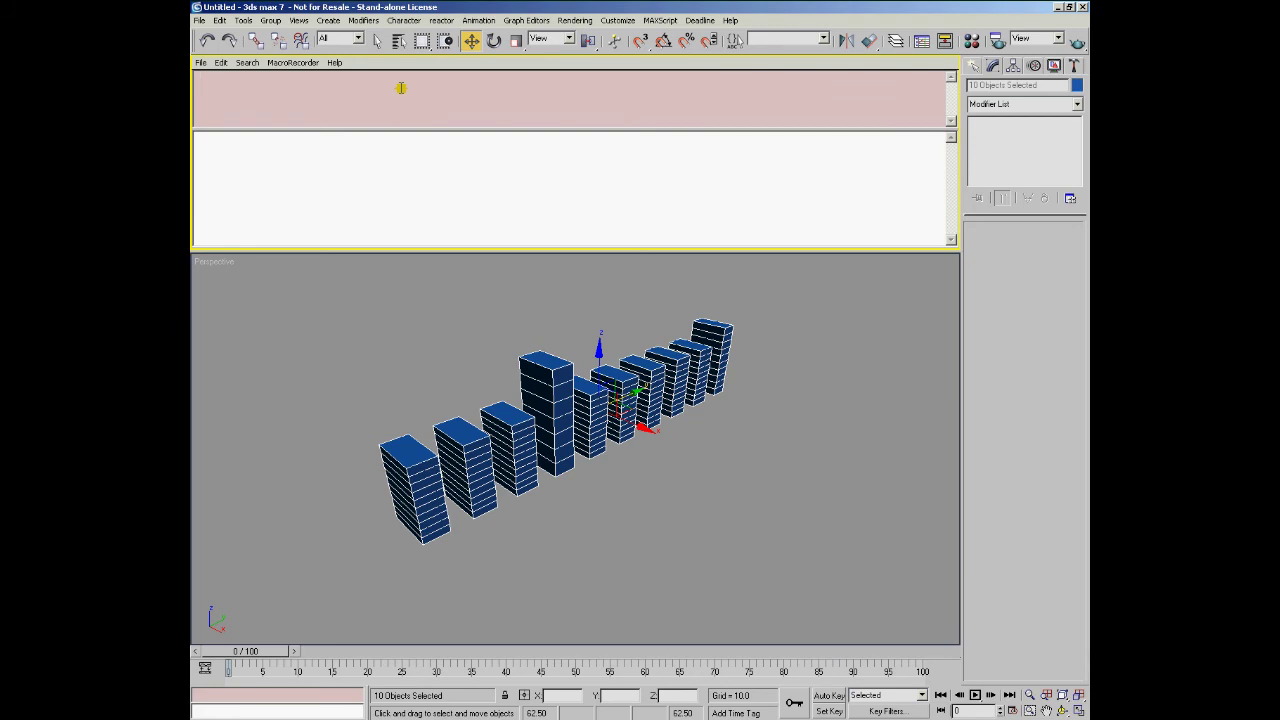
pyautogui.click(400, 88)
pyautogui.write('$.baseobject = $[]1')
pyautogui.write('.baseobject')
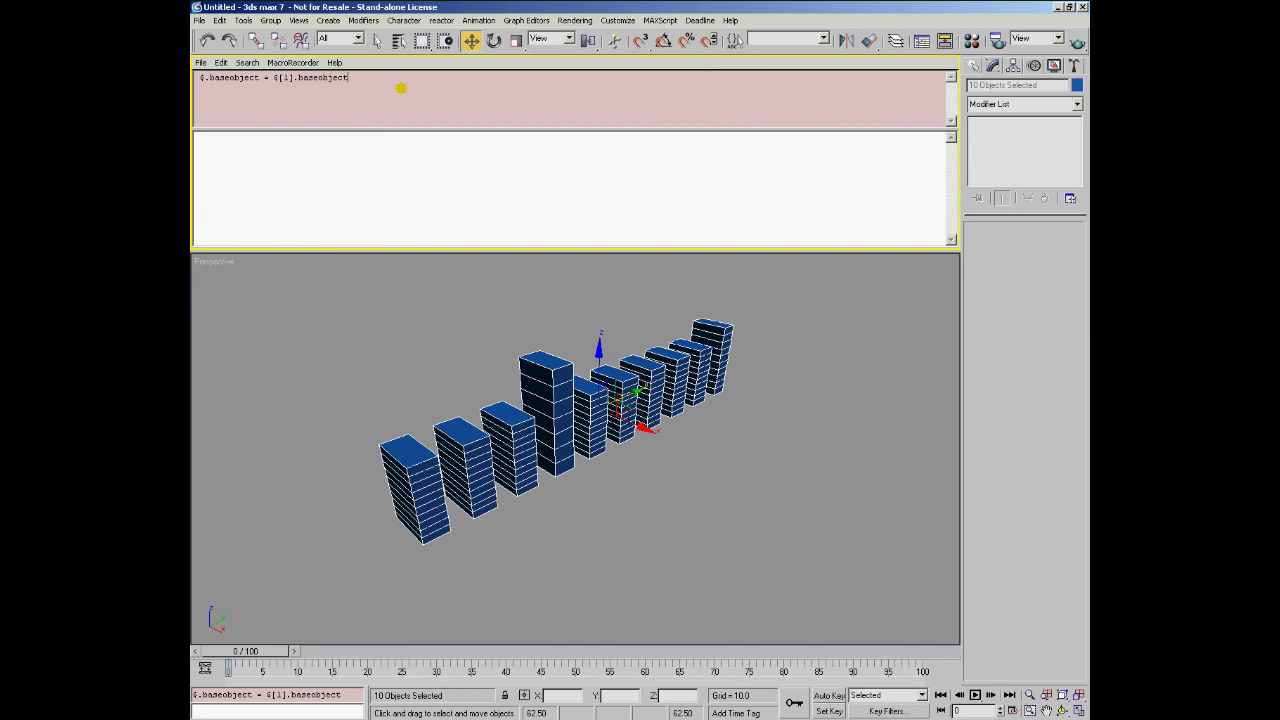
pyautogui.press('Return')
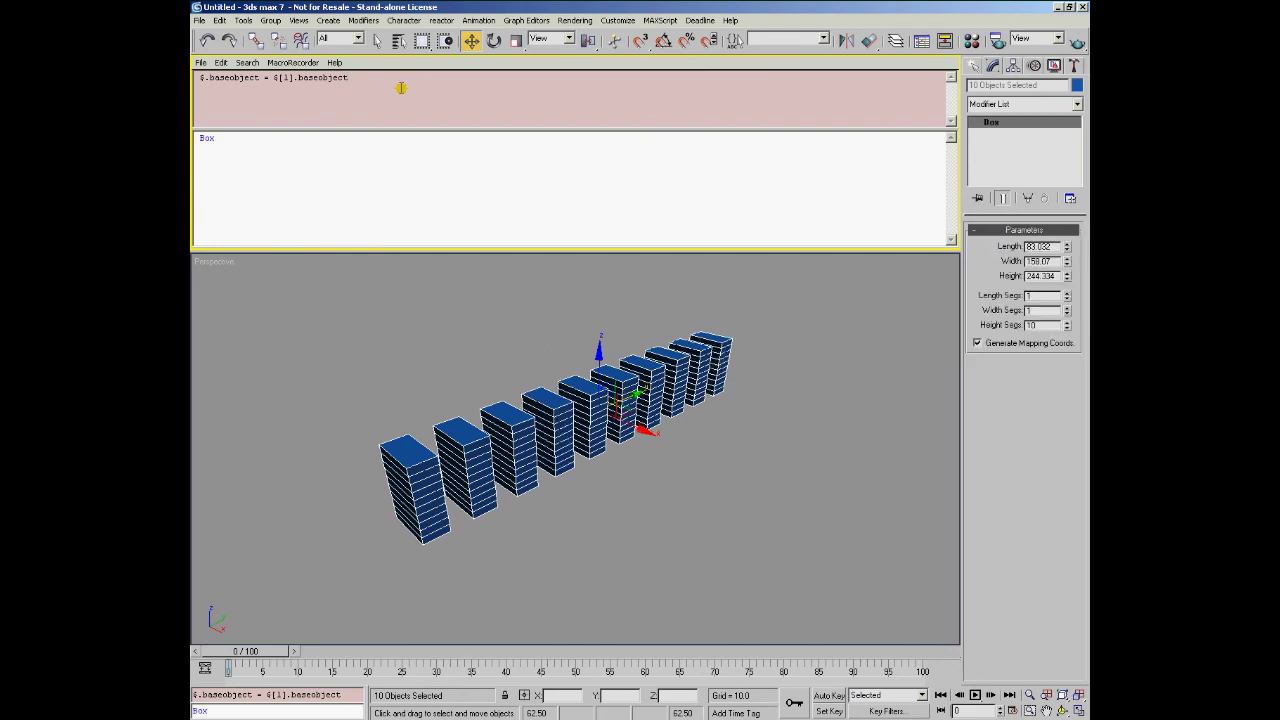
# - Resize the nearest box to about 45 long, 98 wide and 305 high, and select the fifth box to compare its parameters
pyautogui.click(440, 525)
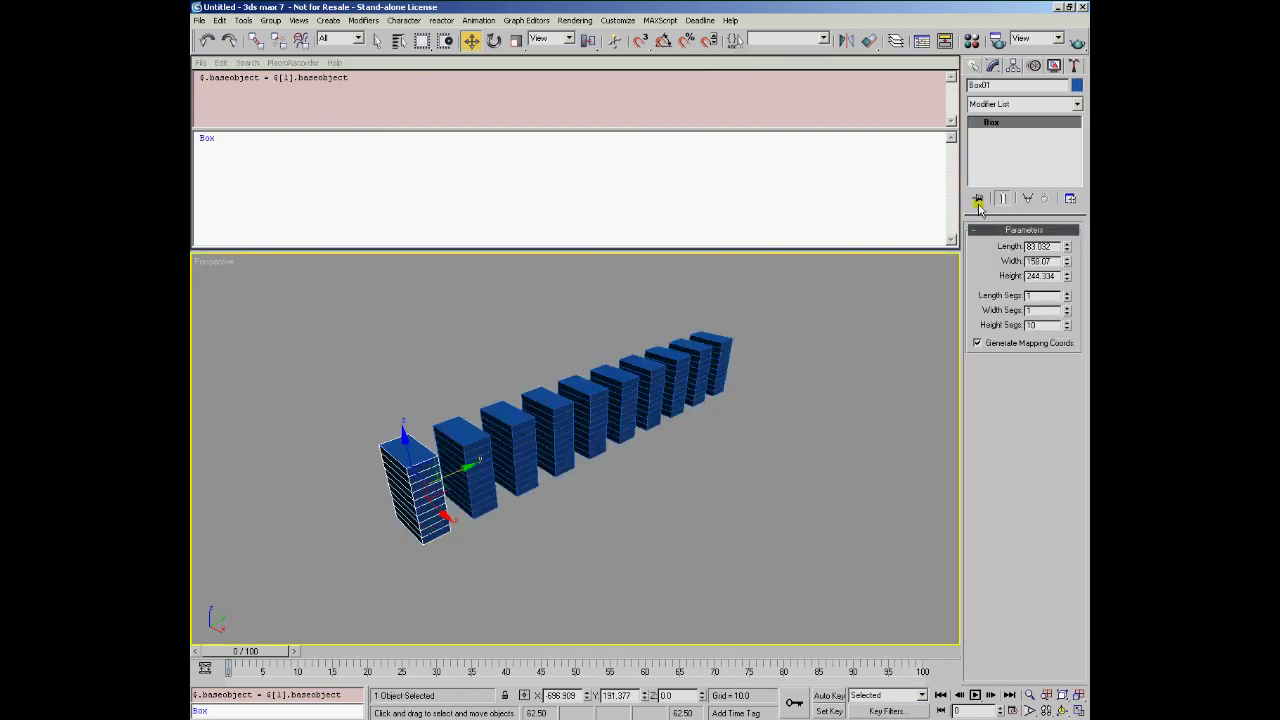
pyautogui.moveTo(1066, 277)
pyautogui.mouseDown()
pyautogui.moveTo(1067, 256)
pyautogui.moveTo(1071, 288)
pyautogui.mouseUp()
pyautogui.click(585, 374)
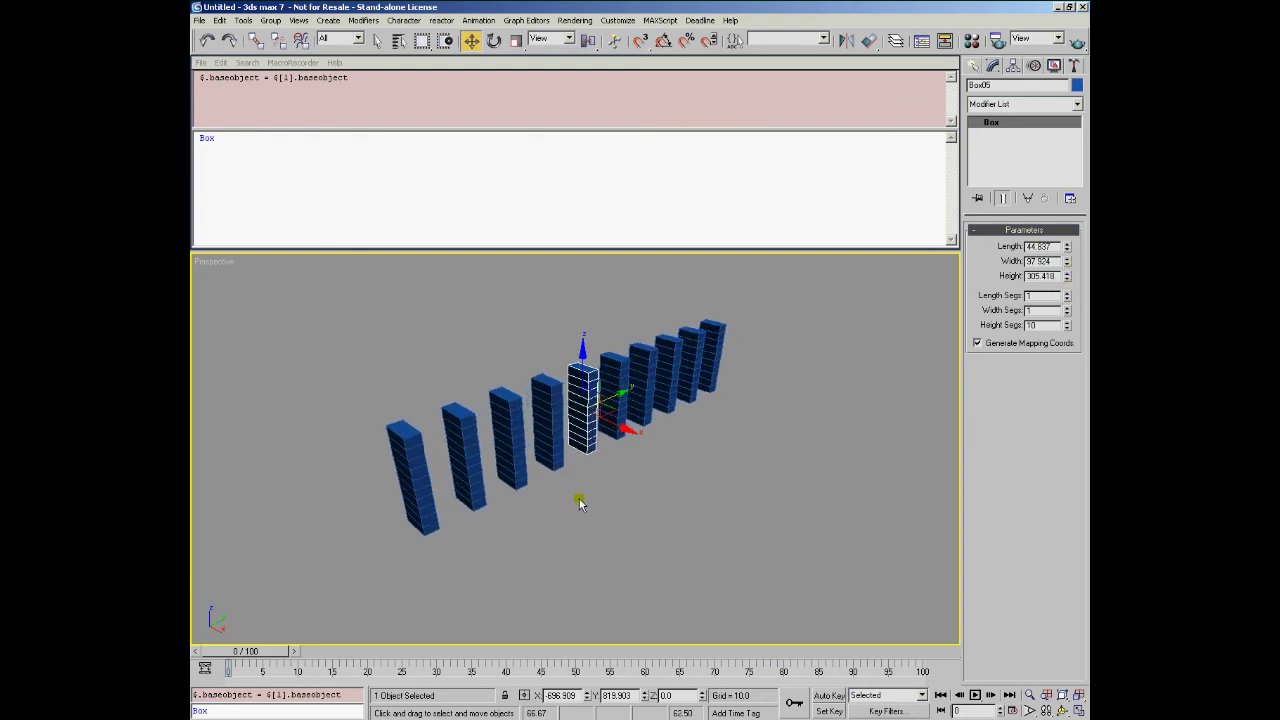